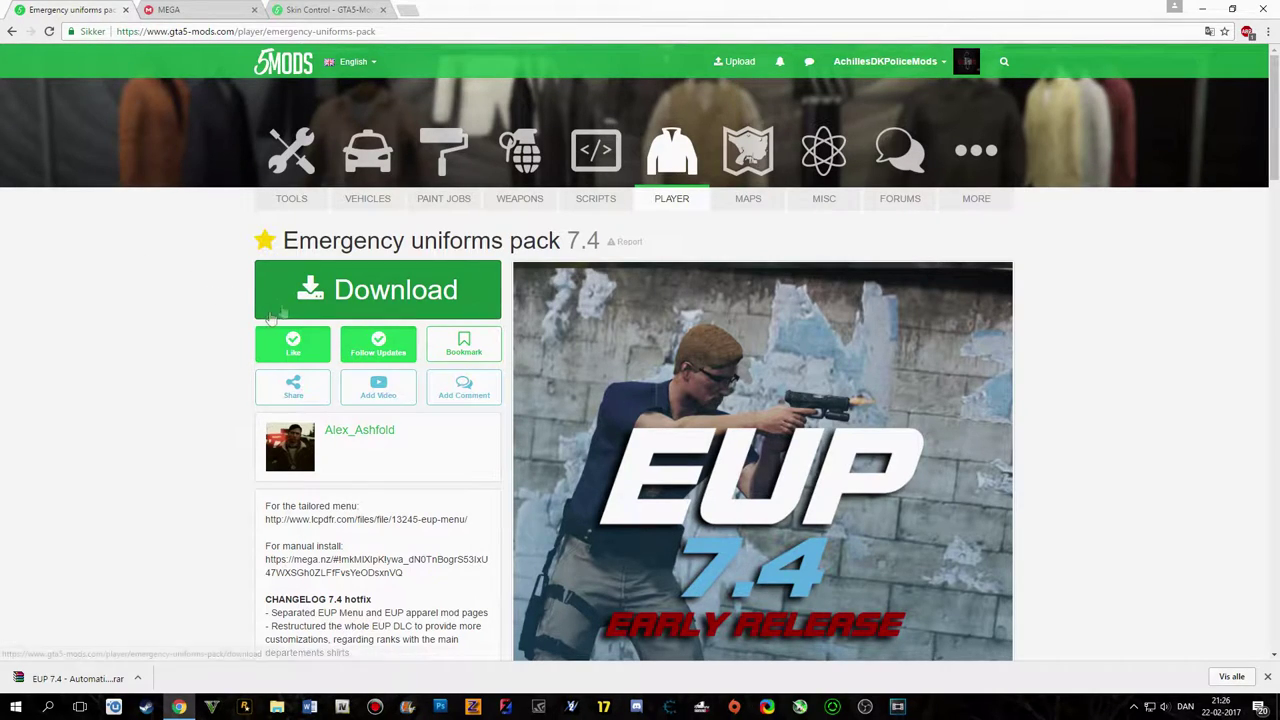
- Extract the EUP 7.4 - Automatic Install folder from the downloaded archive to the desktop, replacing the existing files
left_click(172, 9)
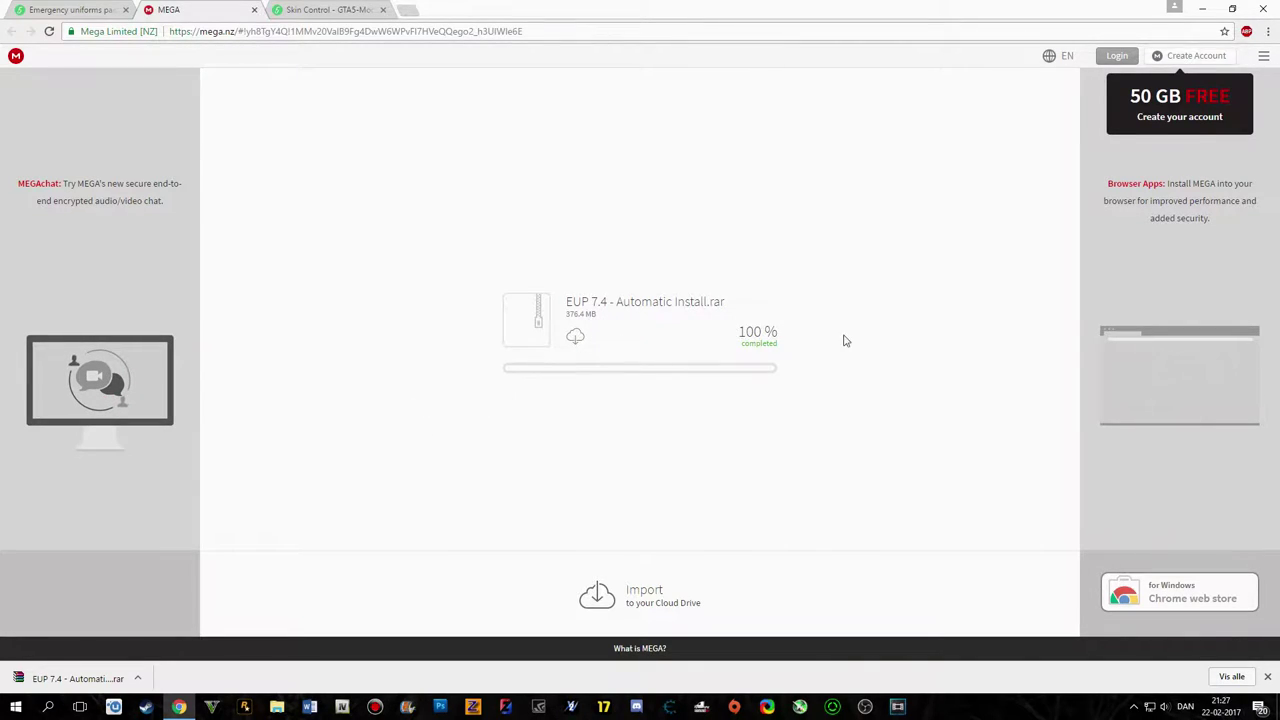
left_click(80, 678)
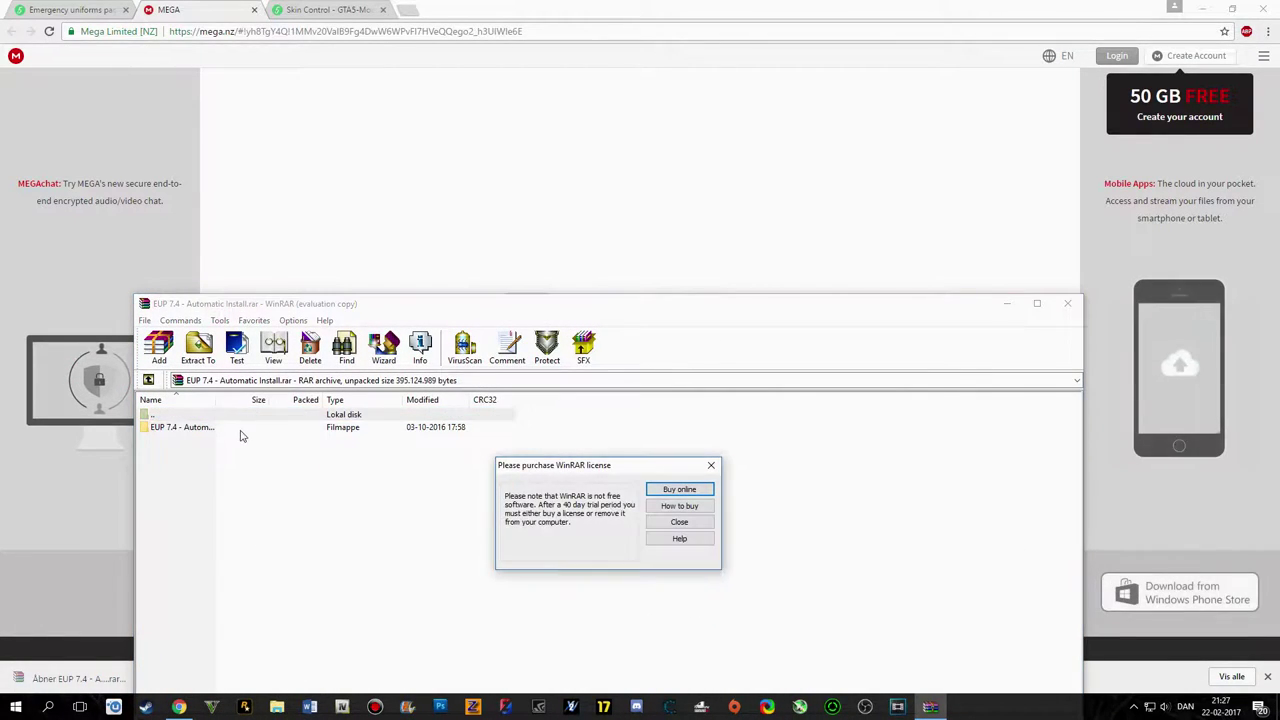
left_click(679, 521)
left_click_drag(400, 428, 1175, 208)
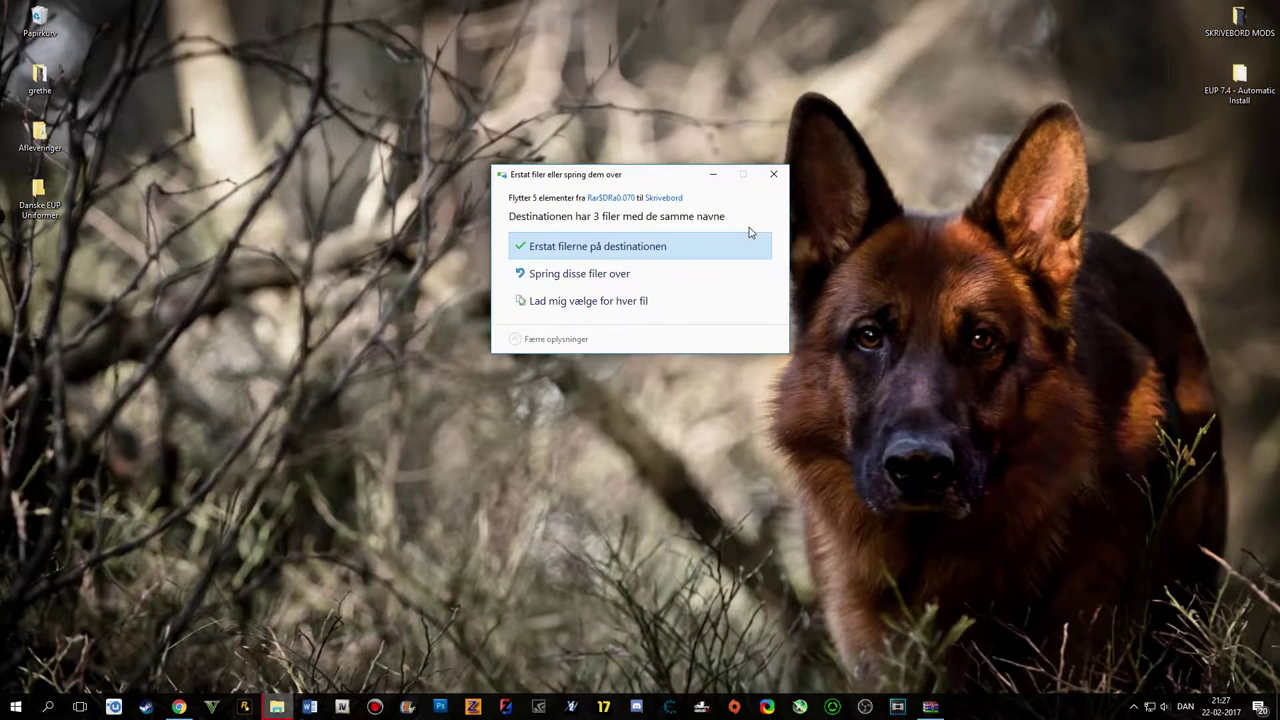
left_click(703, 247)
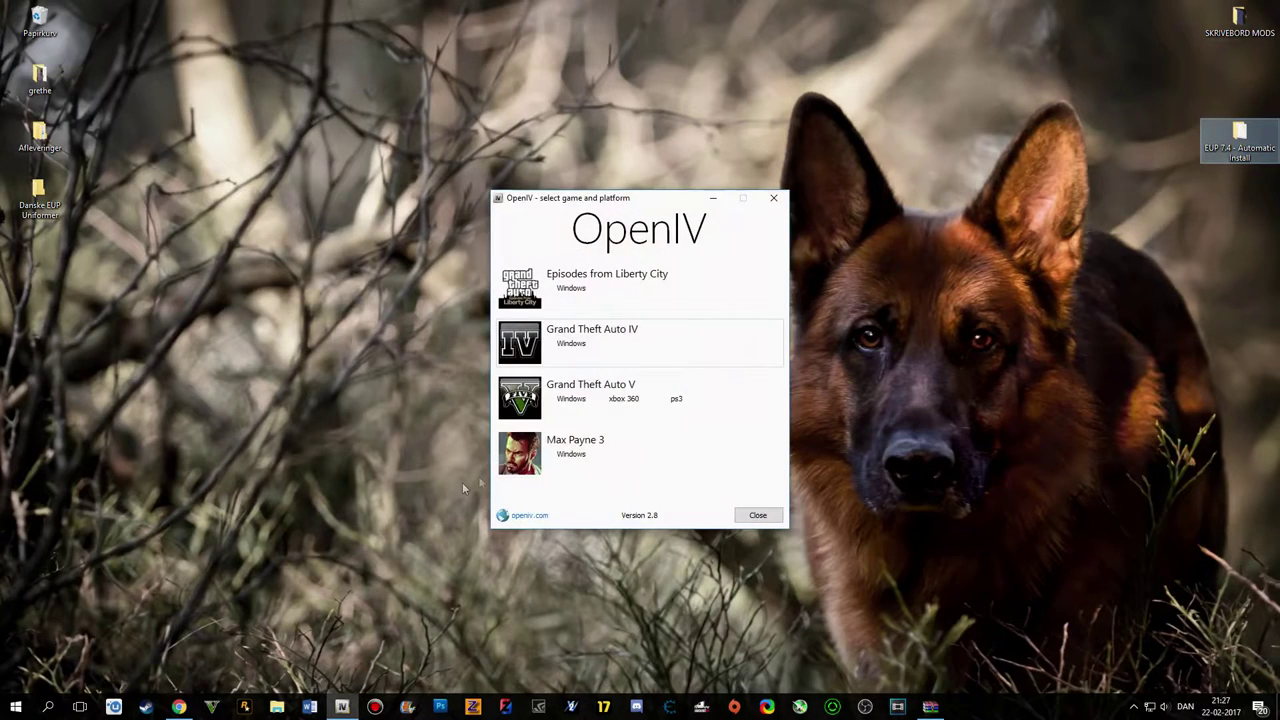
- Load the Windows version of Grand Theft Auto V in OpenIV and enable edit mode
left_click(572, 400)
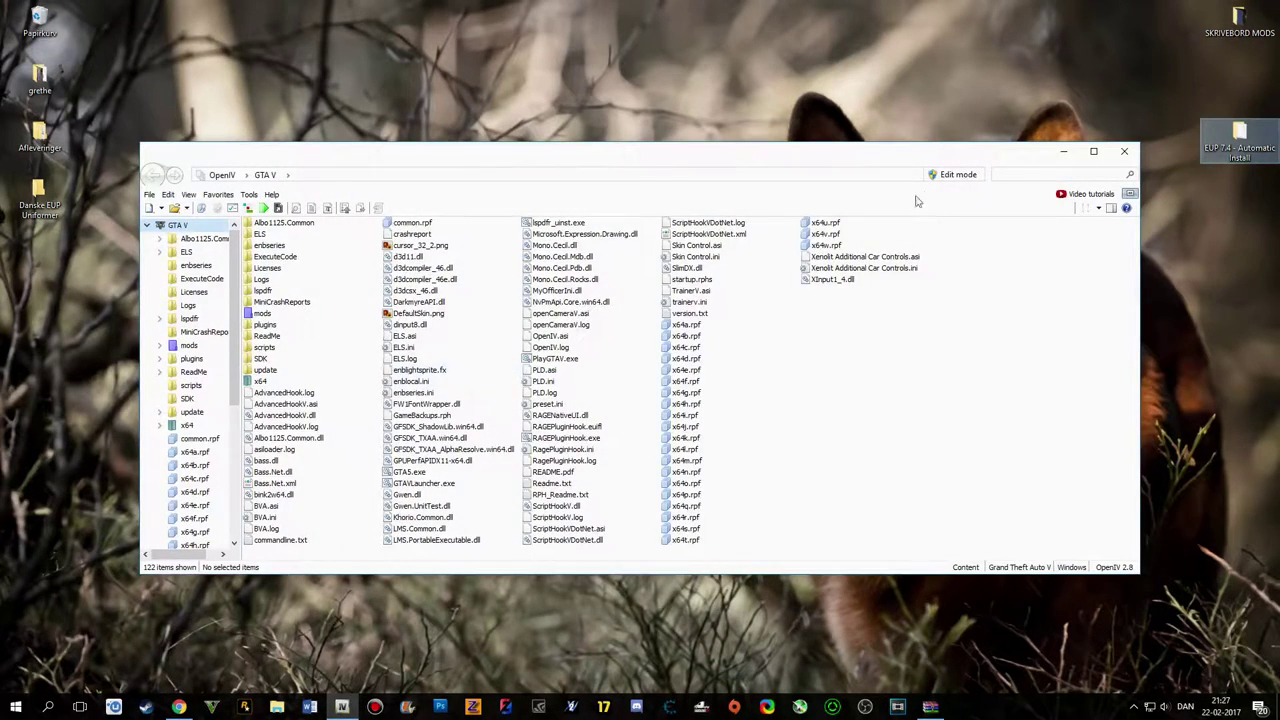
left_click(950, 174)
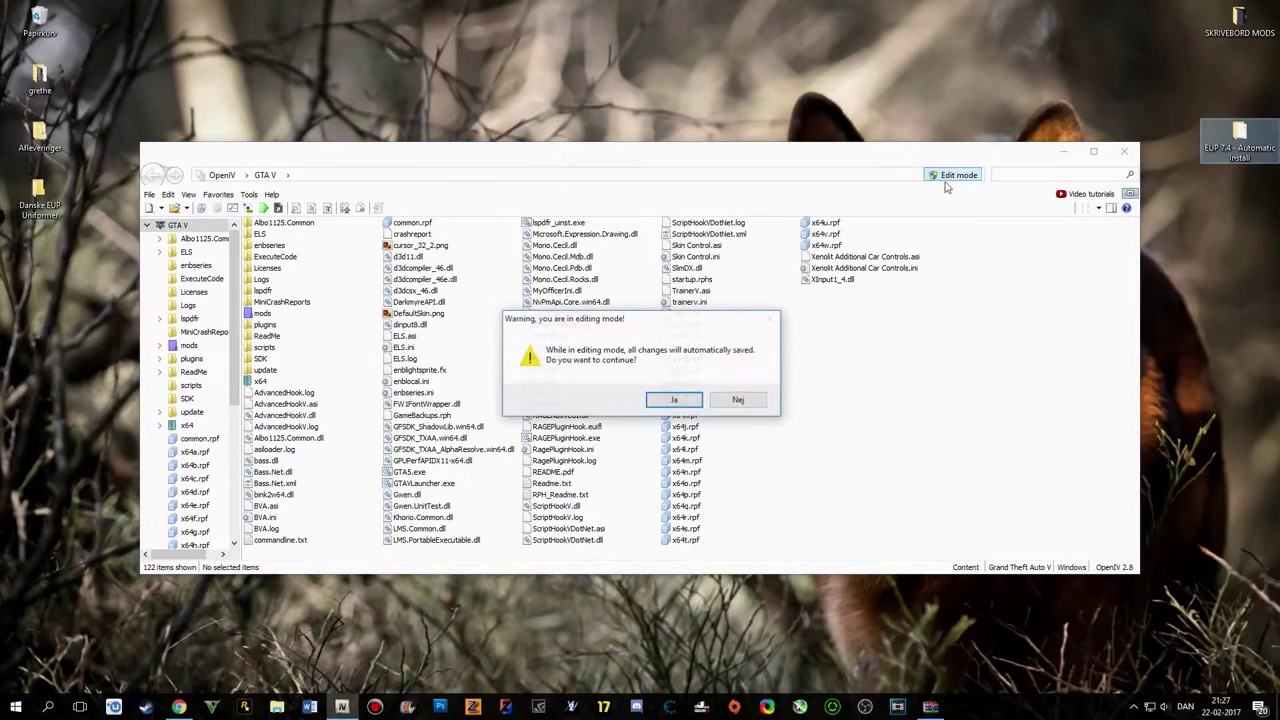
left_click(674, 400)
- Install the EUP 7.4.oiv package from the desktop's EUP 7.4 - Automatic Install folder using the Package Installer
left_click(271, 194)
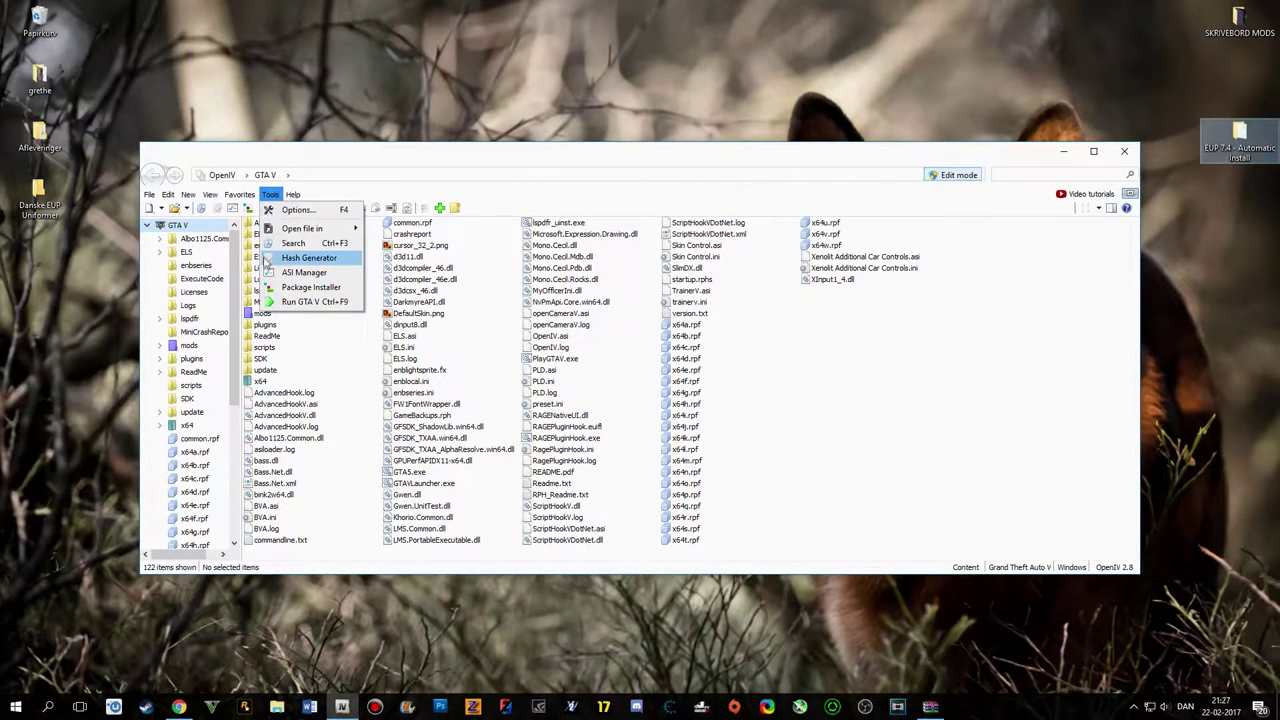
left_click(300, 287)
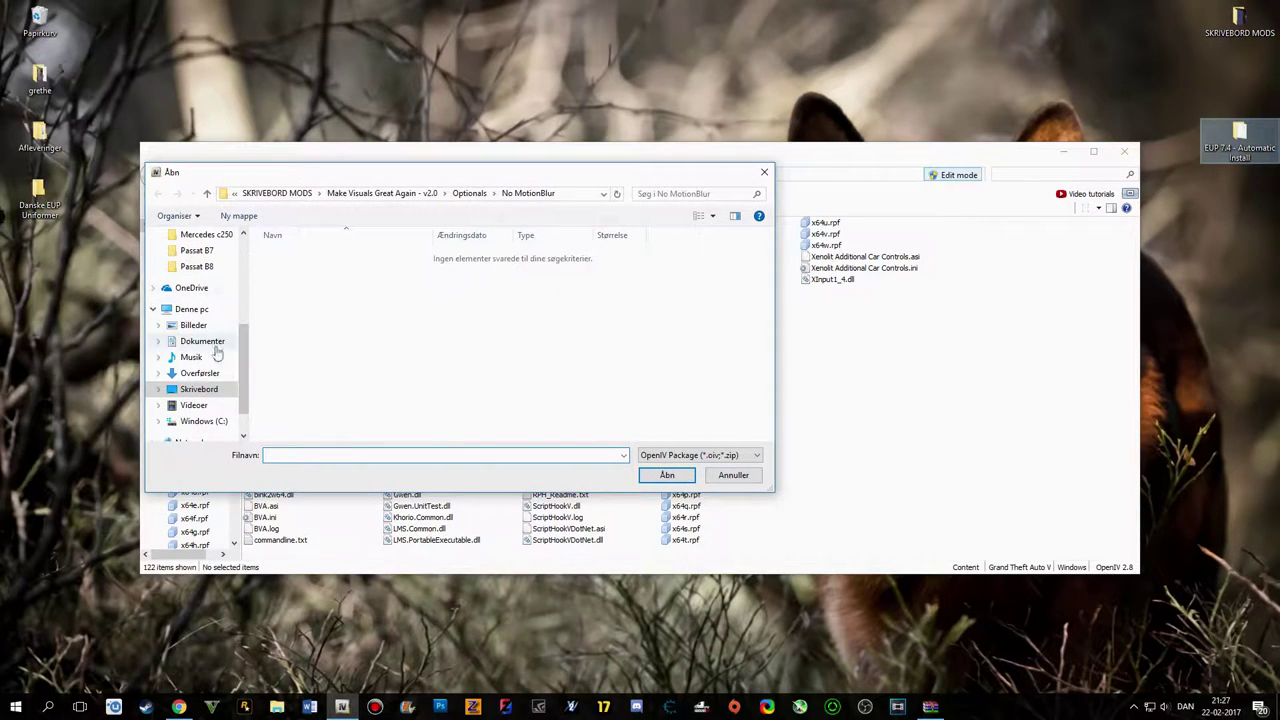
scroll(216, 352, "up", 3)
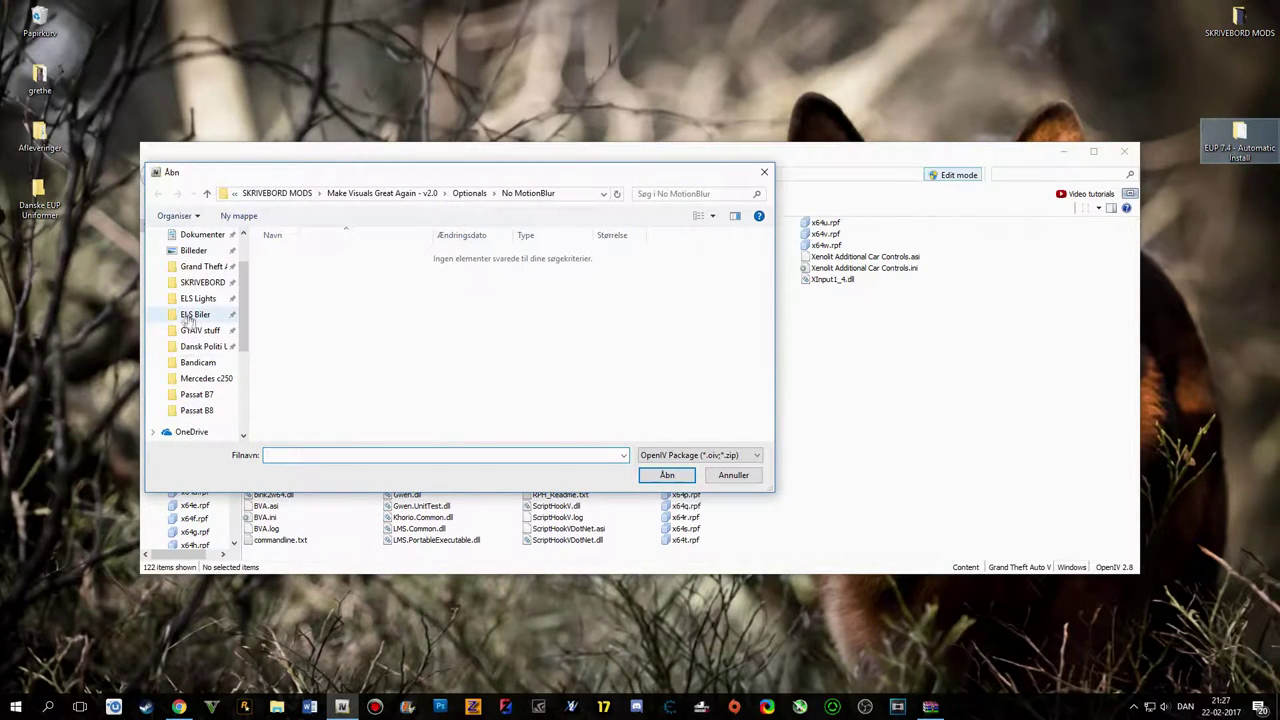
scroll(190, 318, "up", 3)
left_click(198, 261)
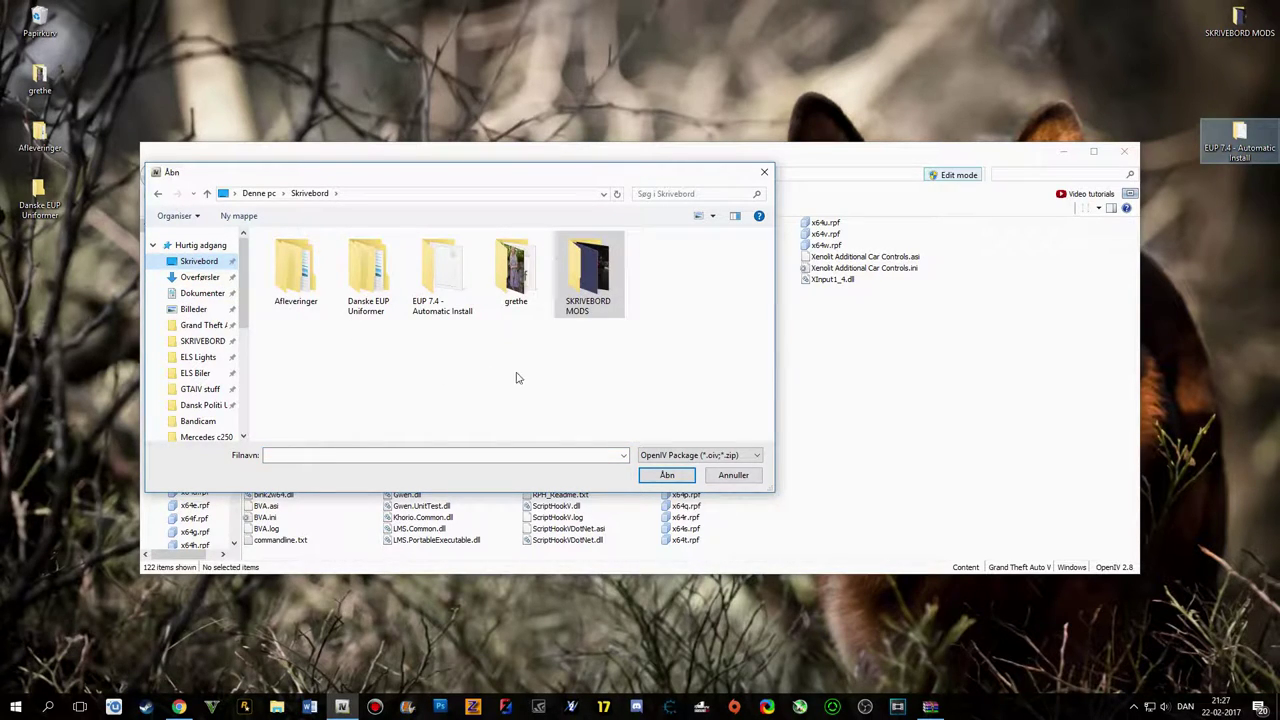
double_click(443, 318)
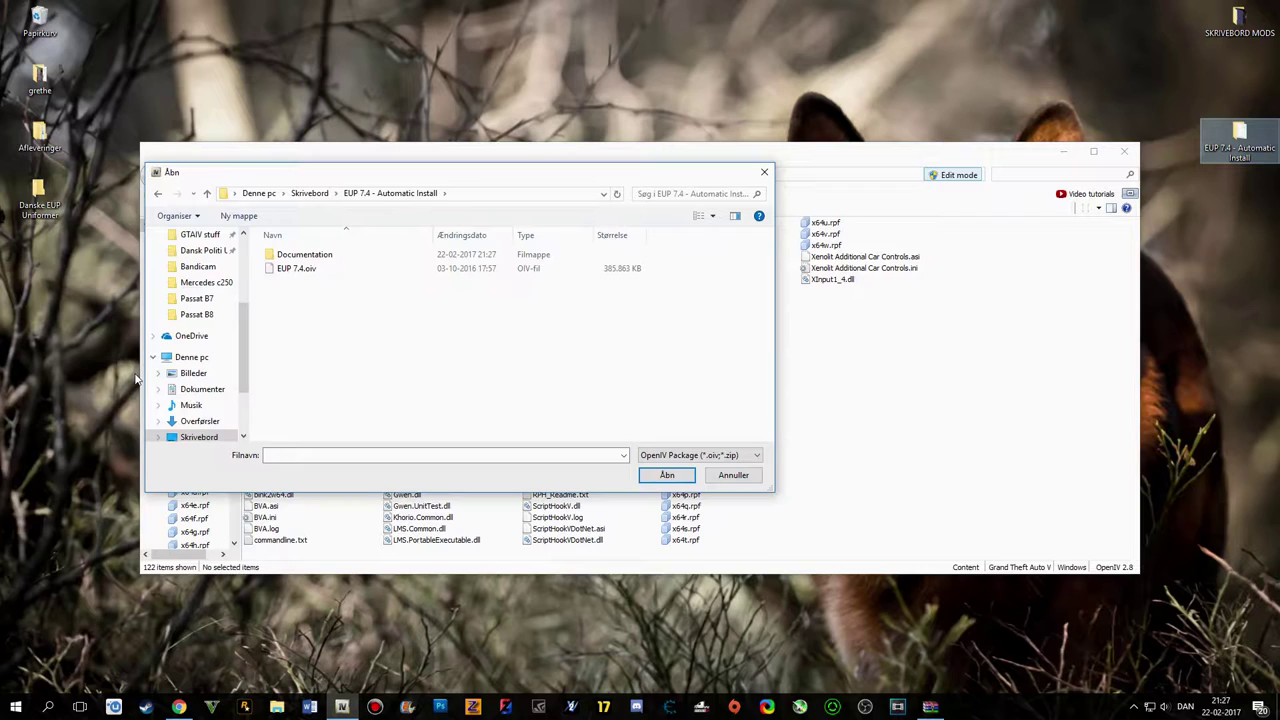
double_click(363, 270)
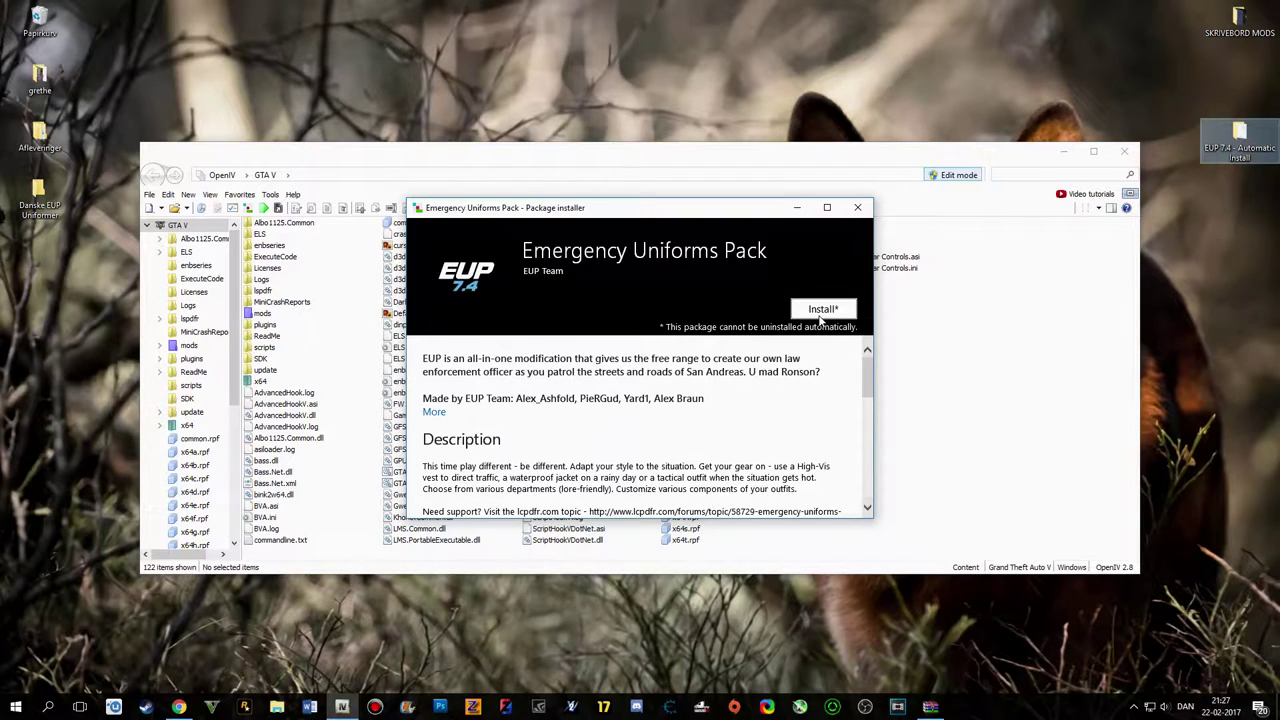
left_click(822, 310)
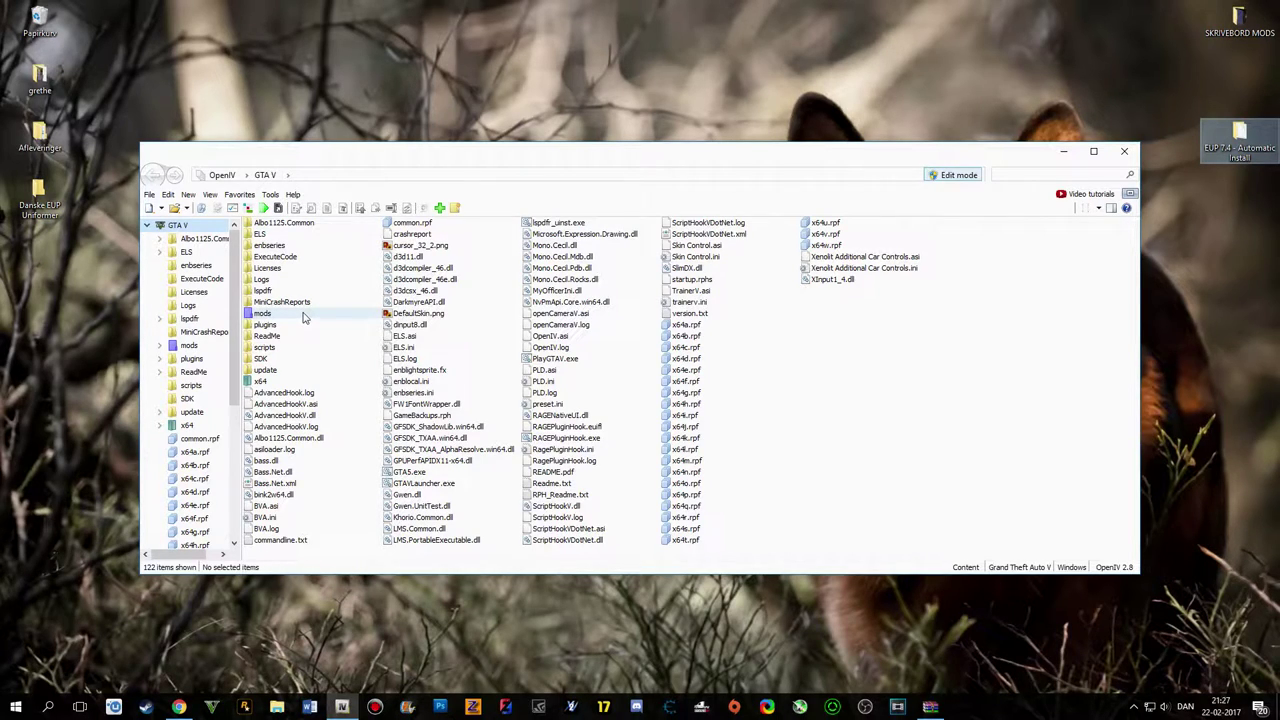
- Open the dlc.rpf archive of the eup pack under mods/update/x64/dlcpacks
double_click(305, 317)
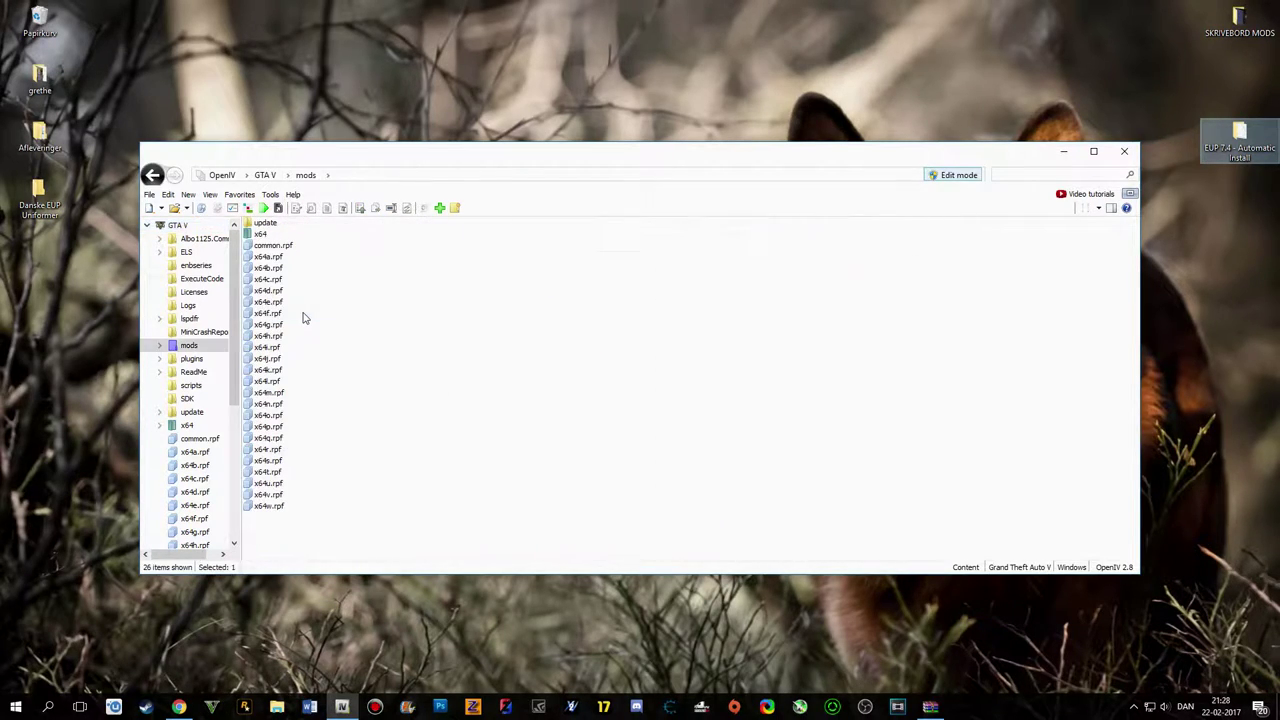
double_click(295, 225)
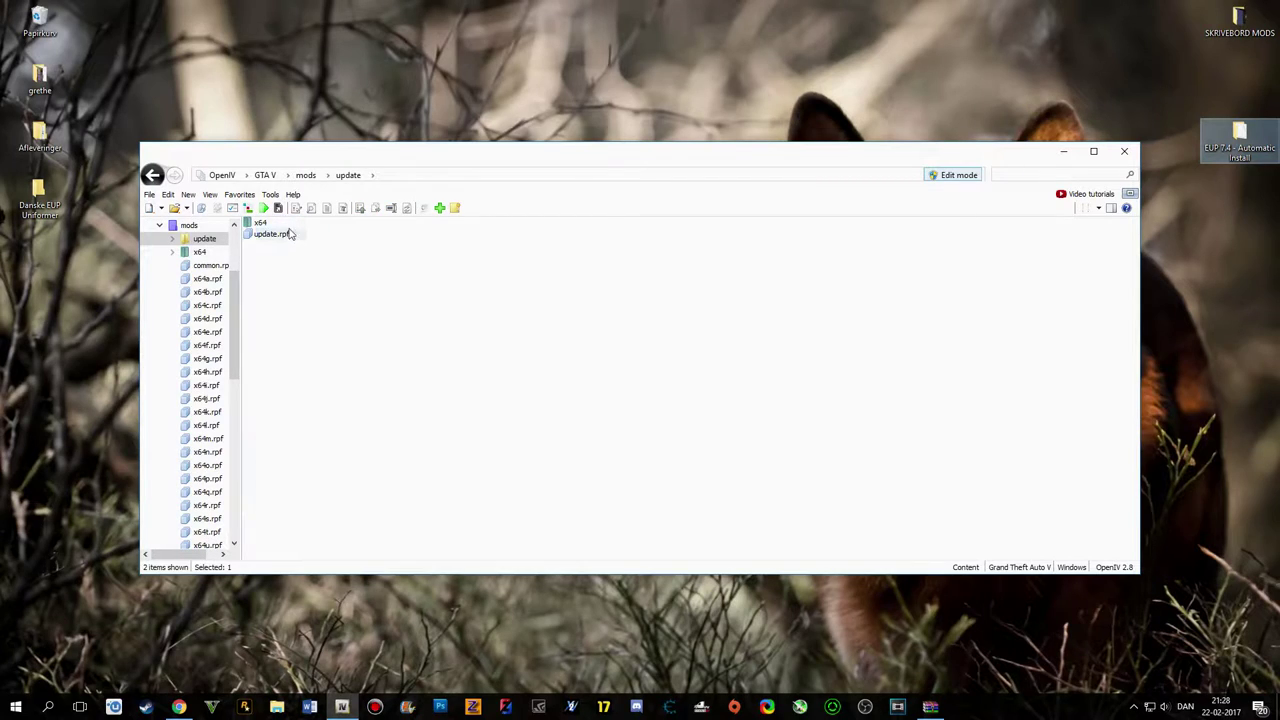
double_click(262, 222)
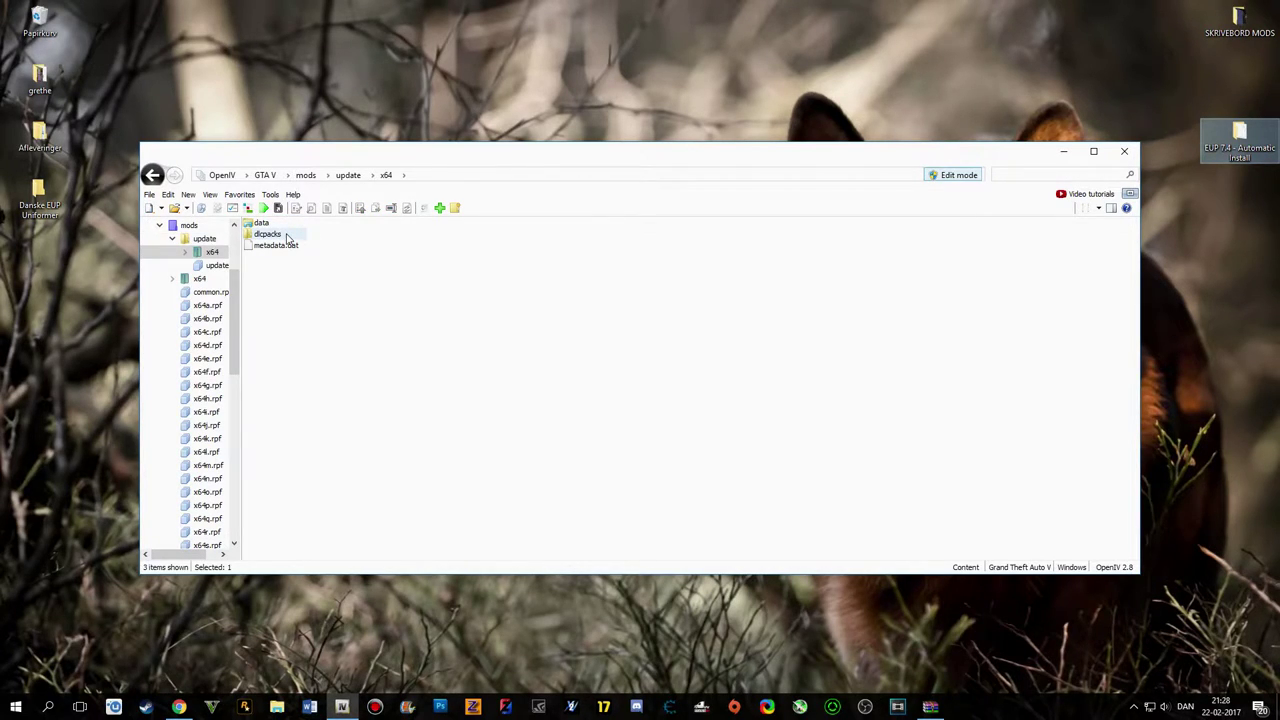
double_click(270, 234)
double_click(280, 224)
double_click(264, 223)
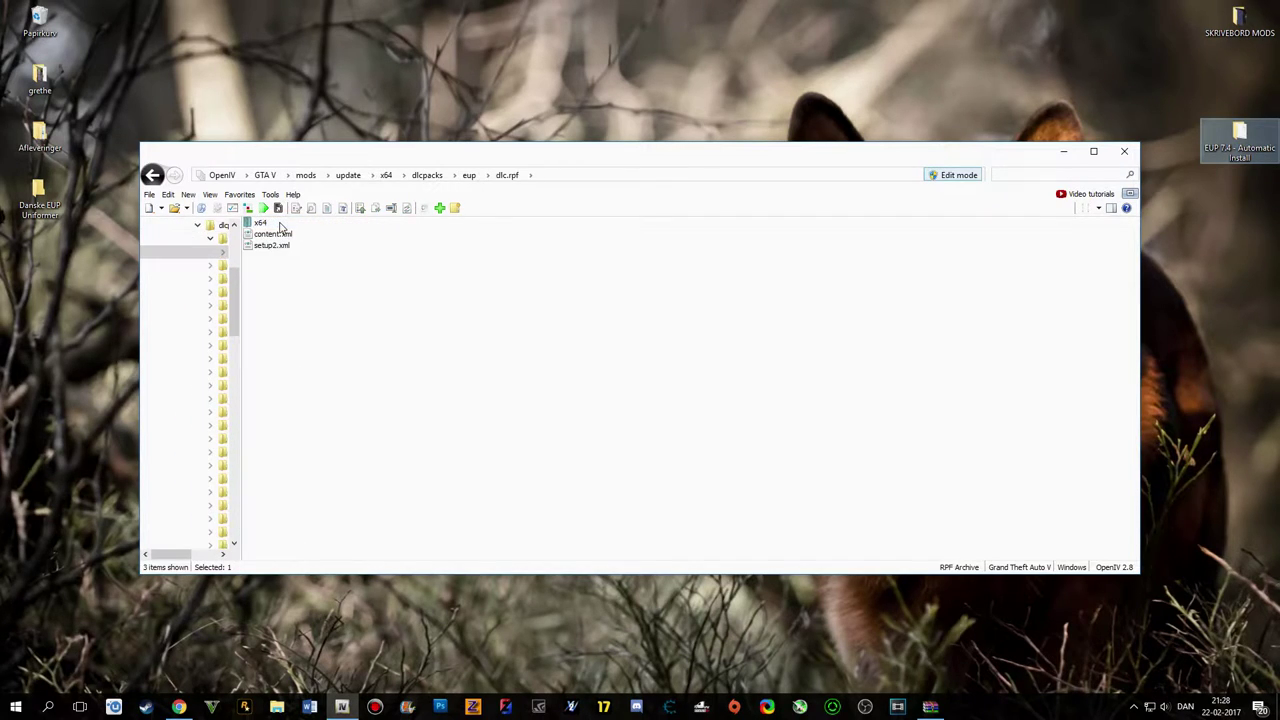
- Open eup_componentpeds.rpf under x64/models/cdimages inside the eup dlc.rpf archive
double_click(262, 222)
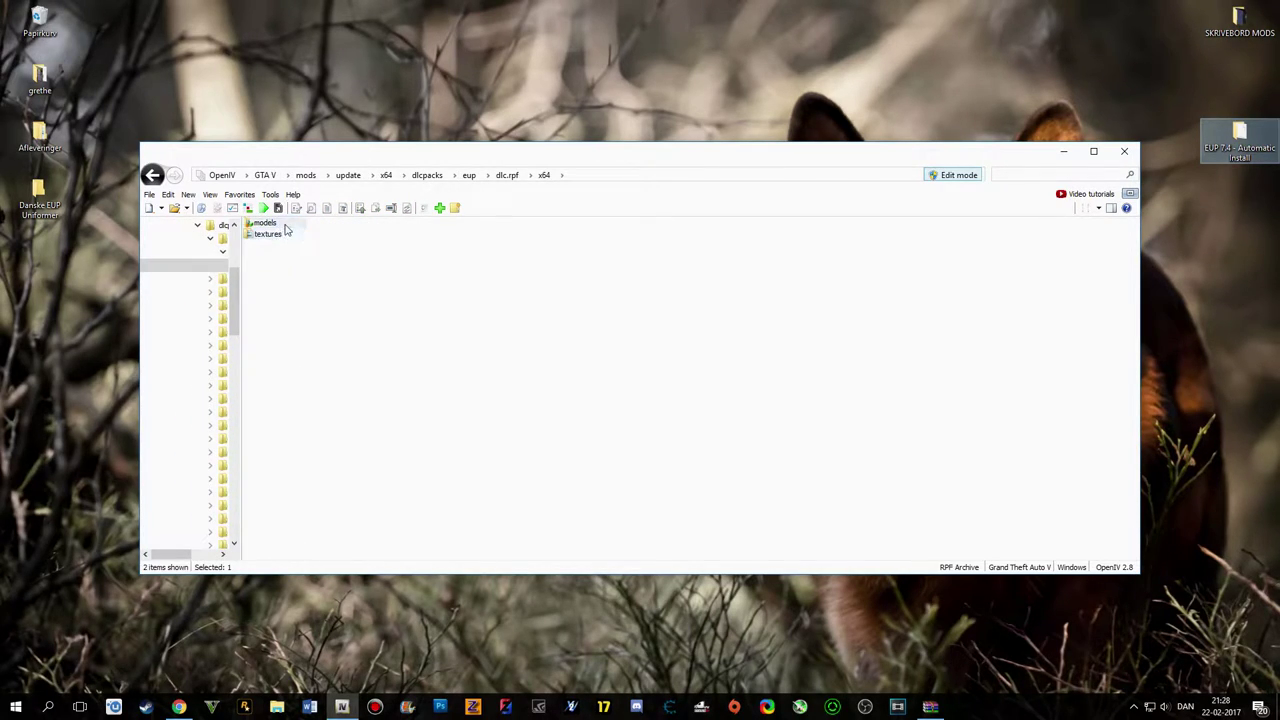
double_click(283, 224)
double_click(270, 223)
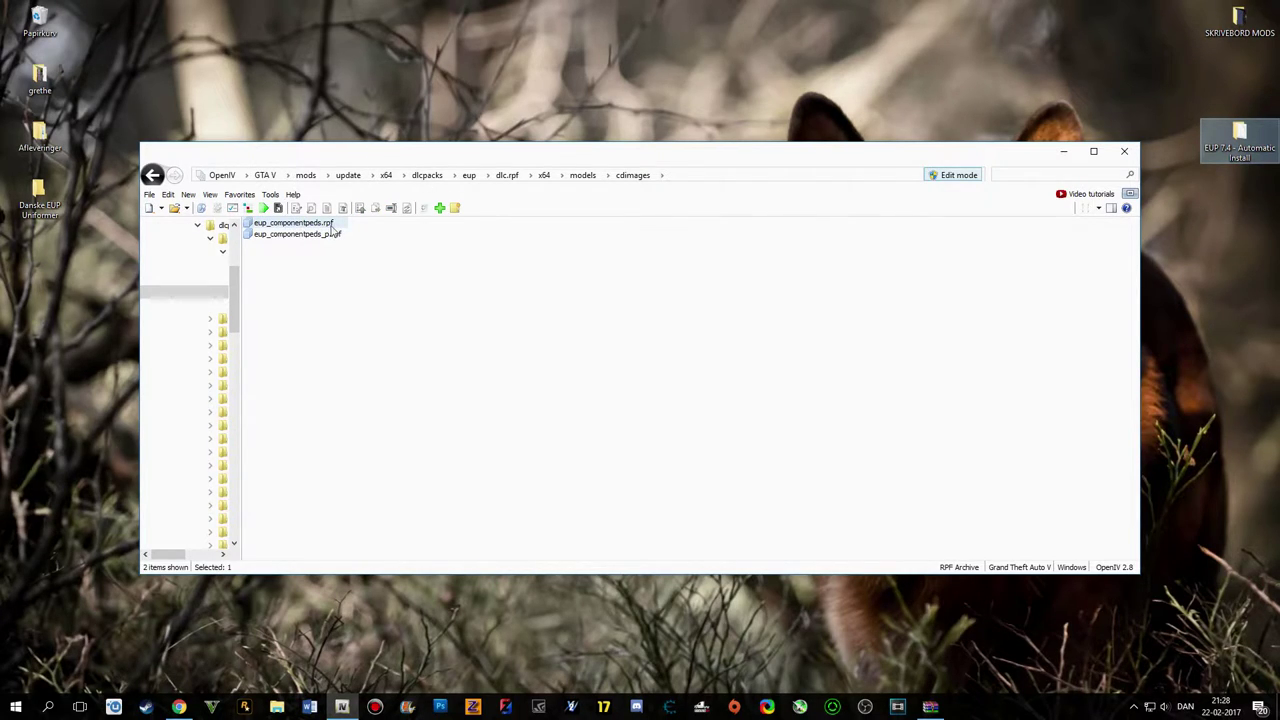
left_click(338, 233)
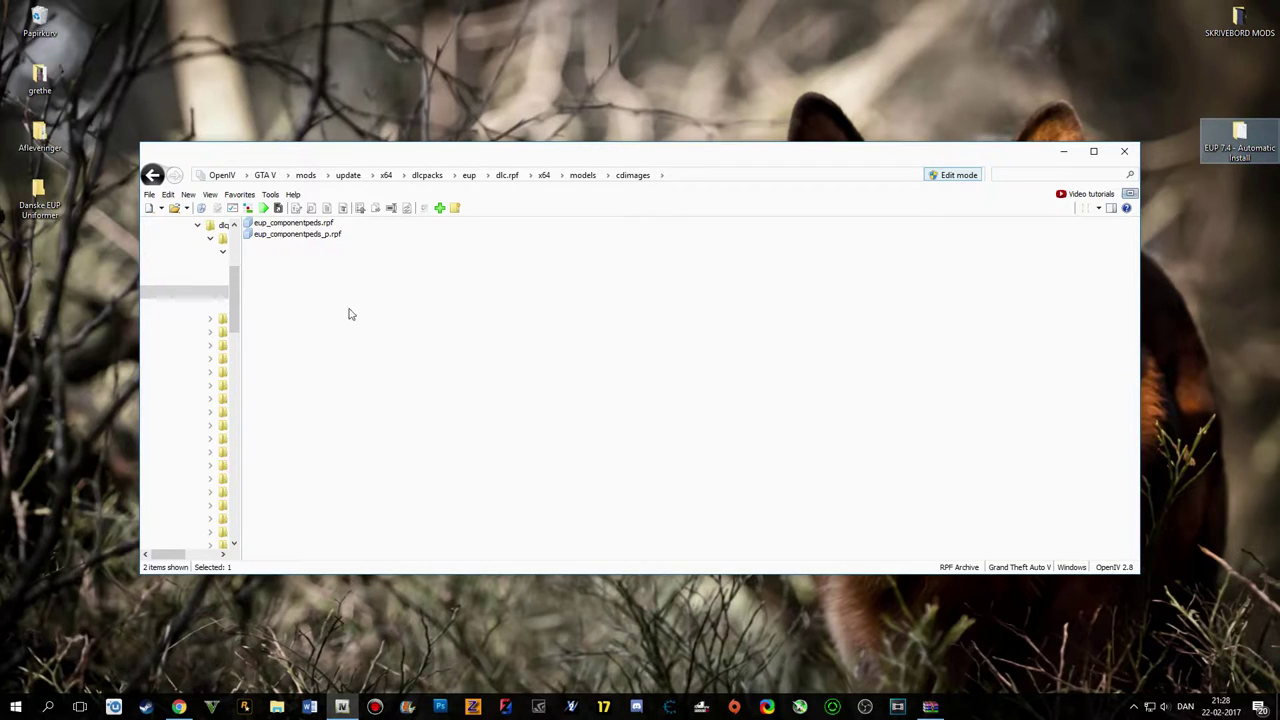
double_click(318, 223)
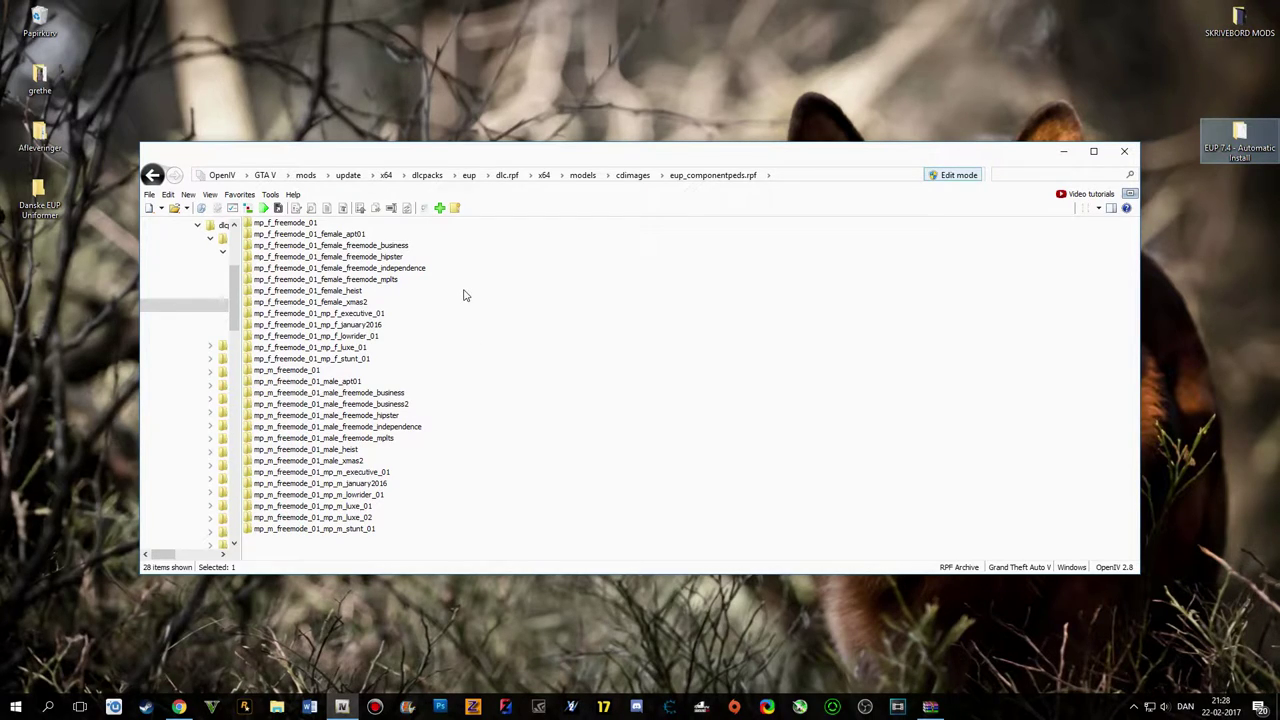
left_click(441, 210)
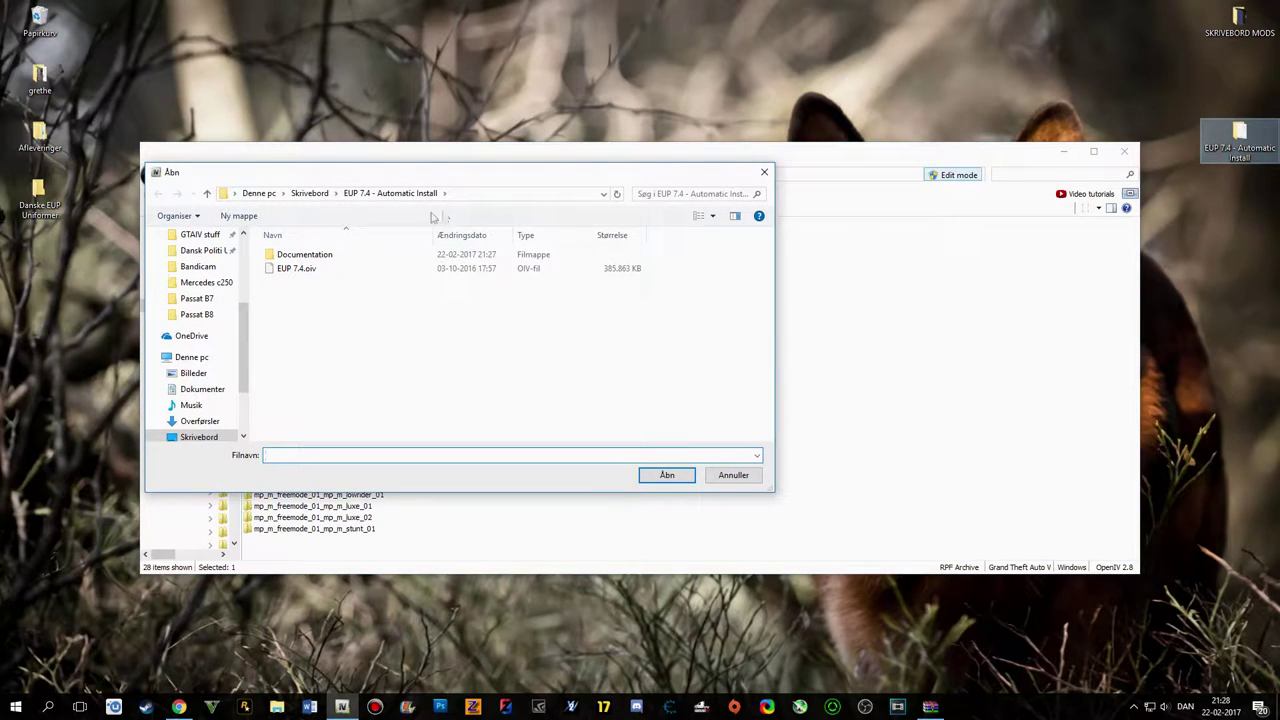
left_click(318, 195)
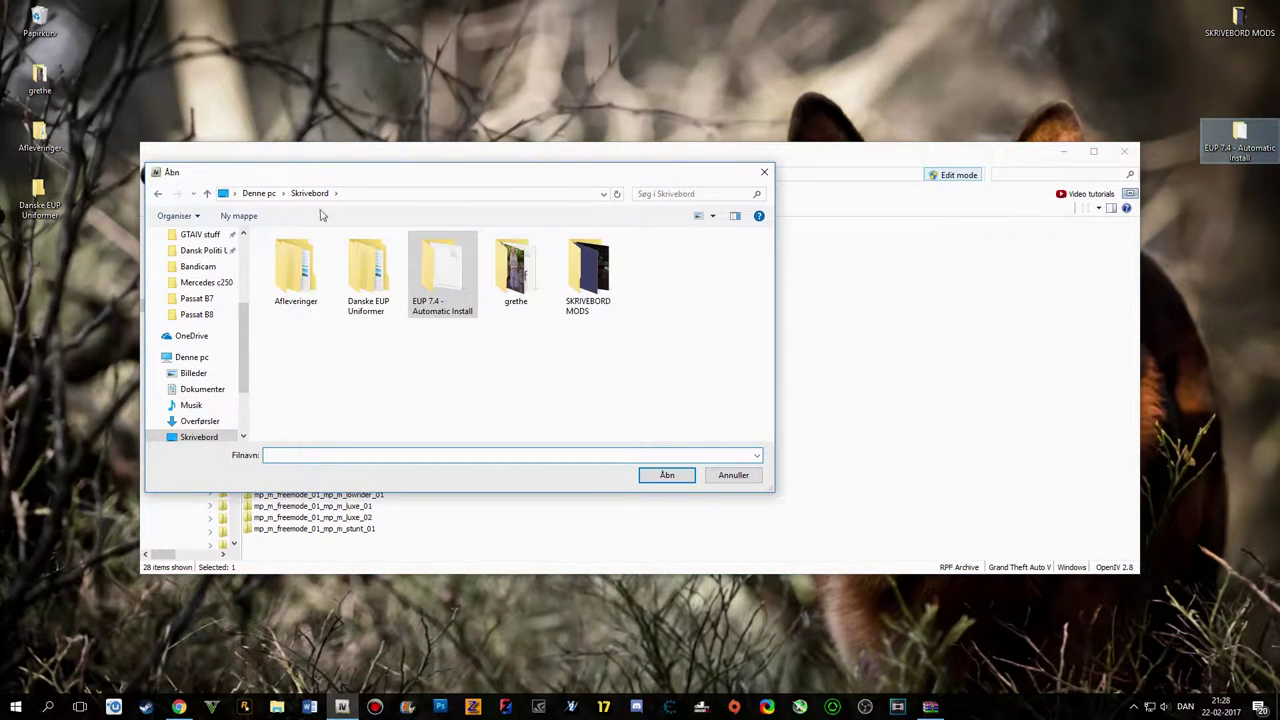
double_click(368, 318)
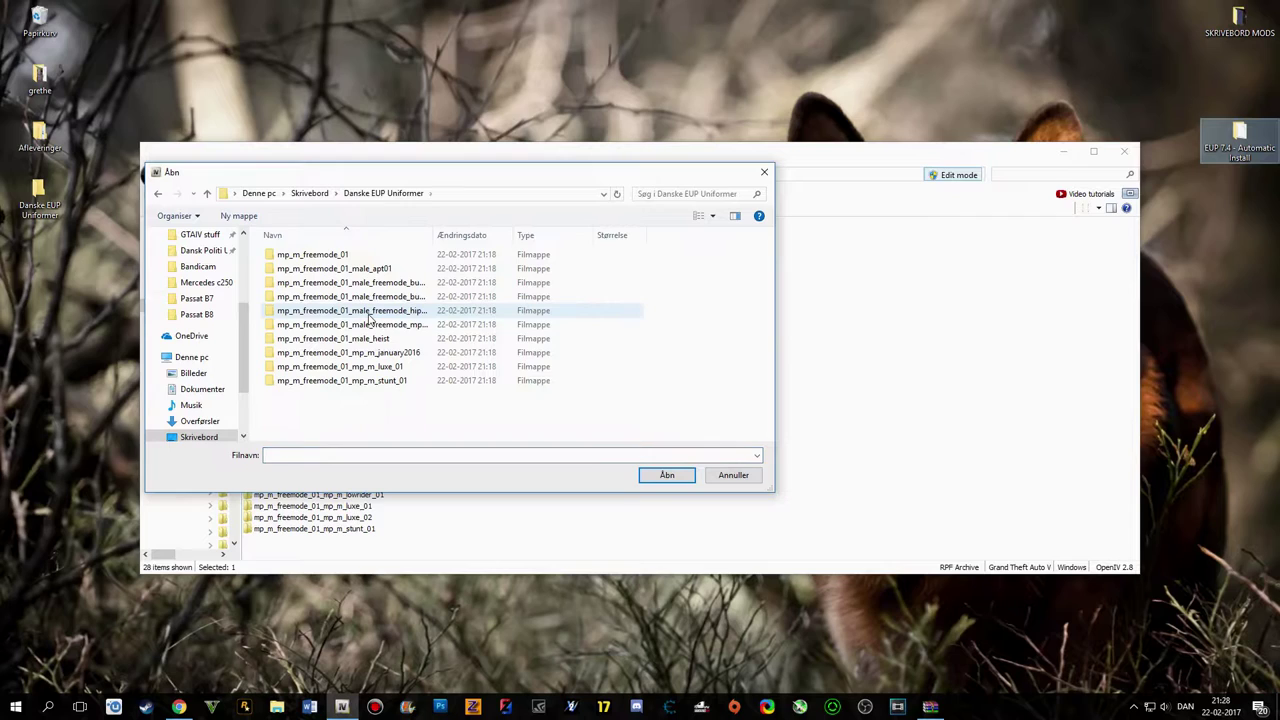
left_click_drag(404, 402, 406, 250)
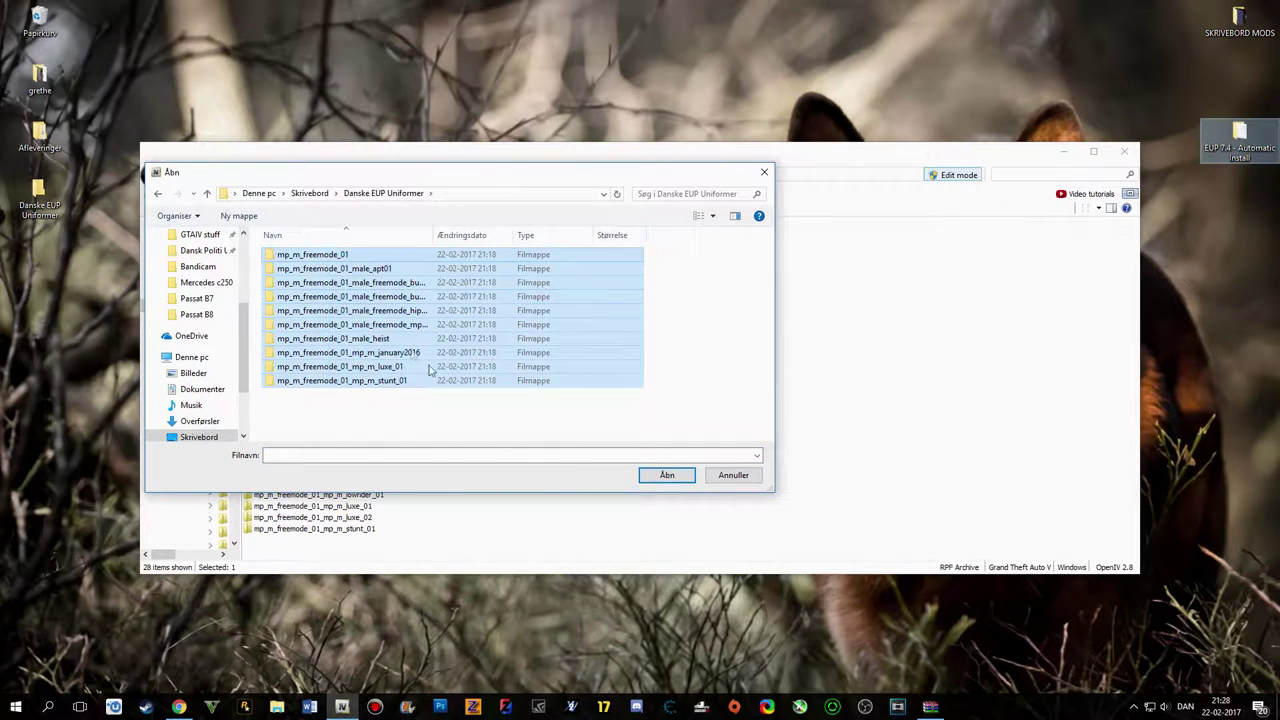
left_click(664, 476)
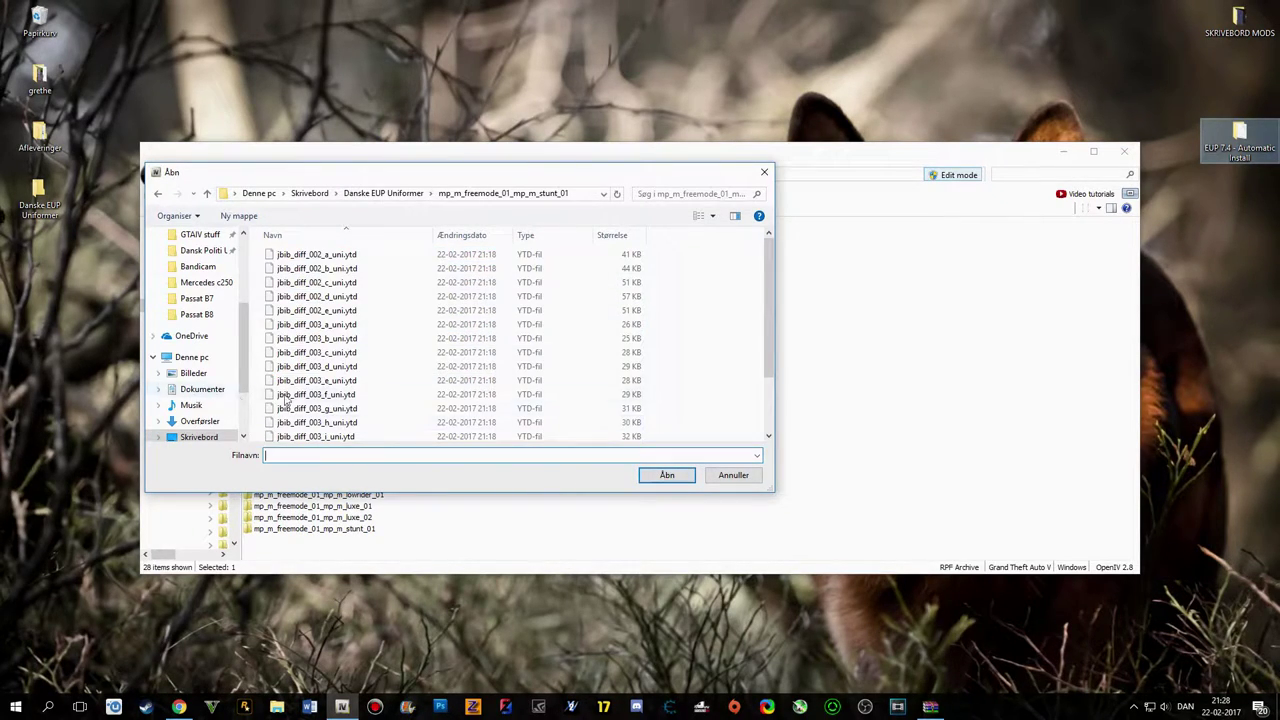
left_click(390, 193)
left_click_drag(393, 180, 860, 204)
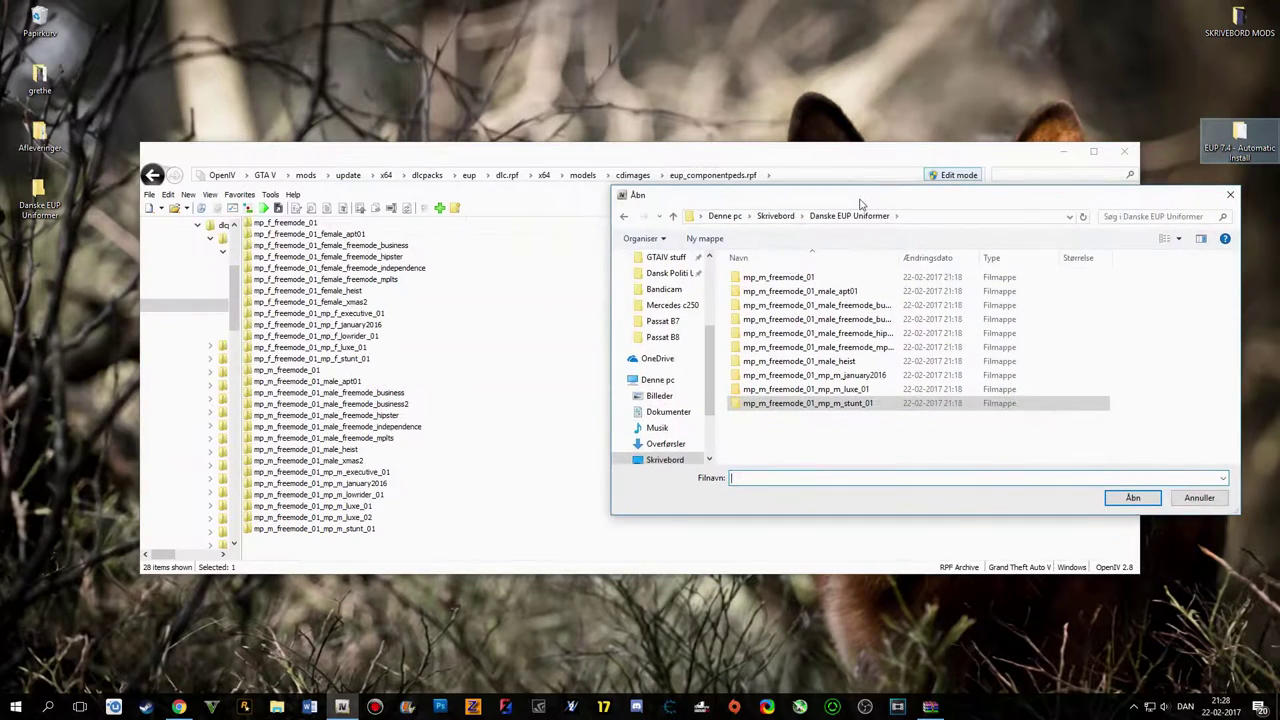
left_click_drag(857, 418, 815, 292)
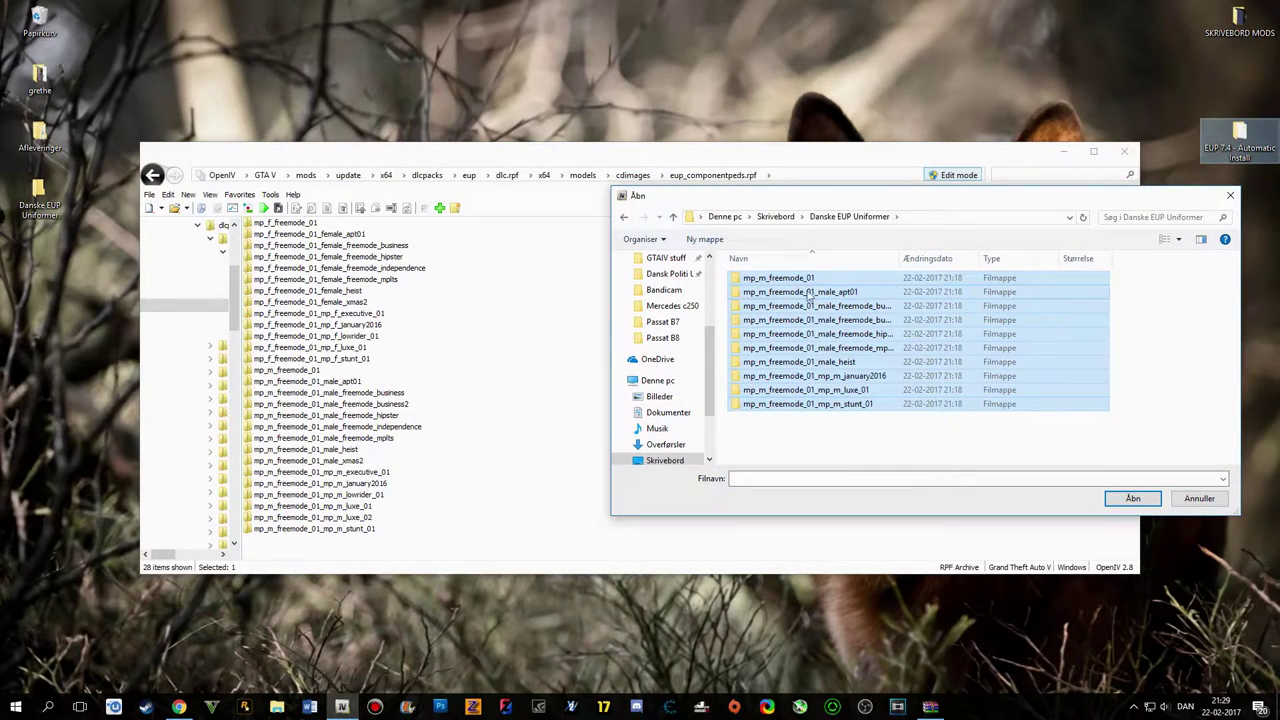
left_click(1231, 196)
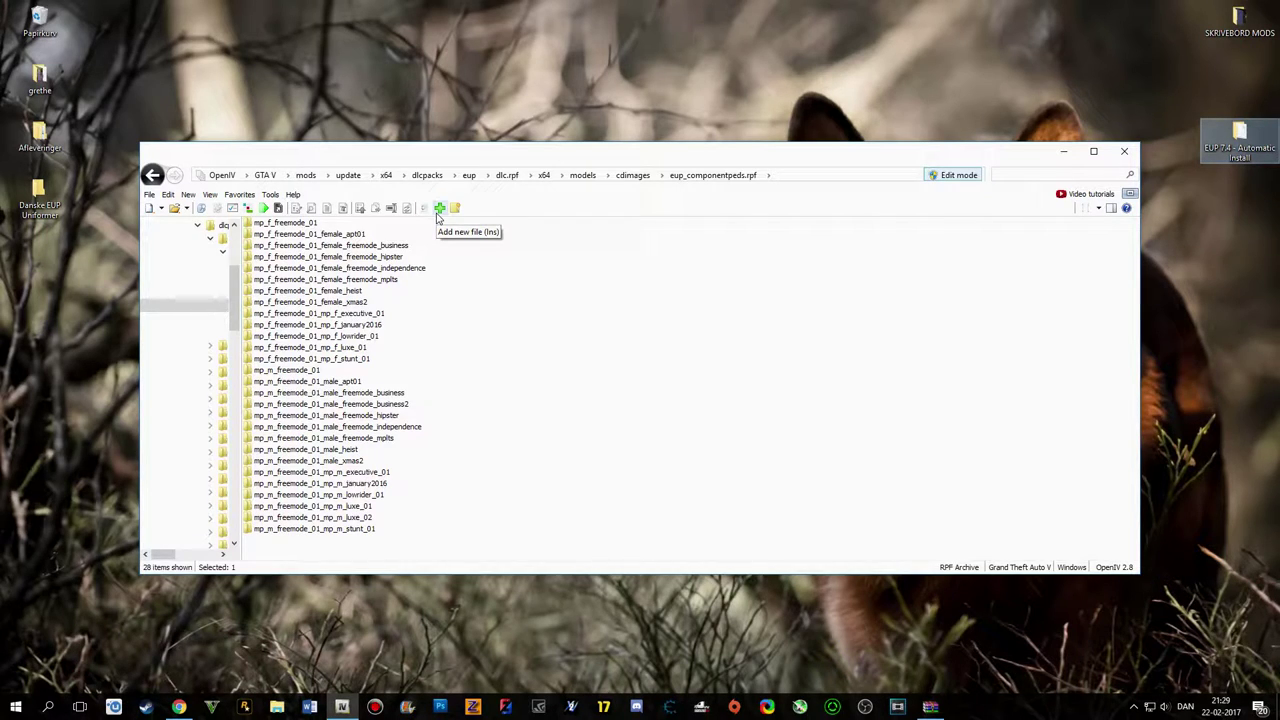
- Add all ten folders from the desktop's Danske EUP Uniformer folder to eup_componentpeds.rpf, and minimize the source folder window
double_click(40, 195)
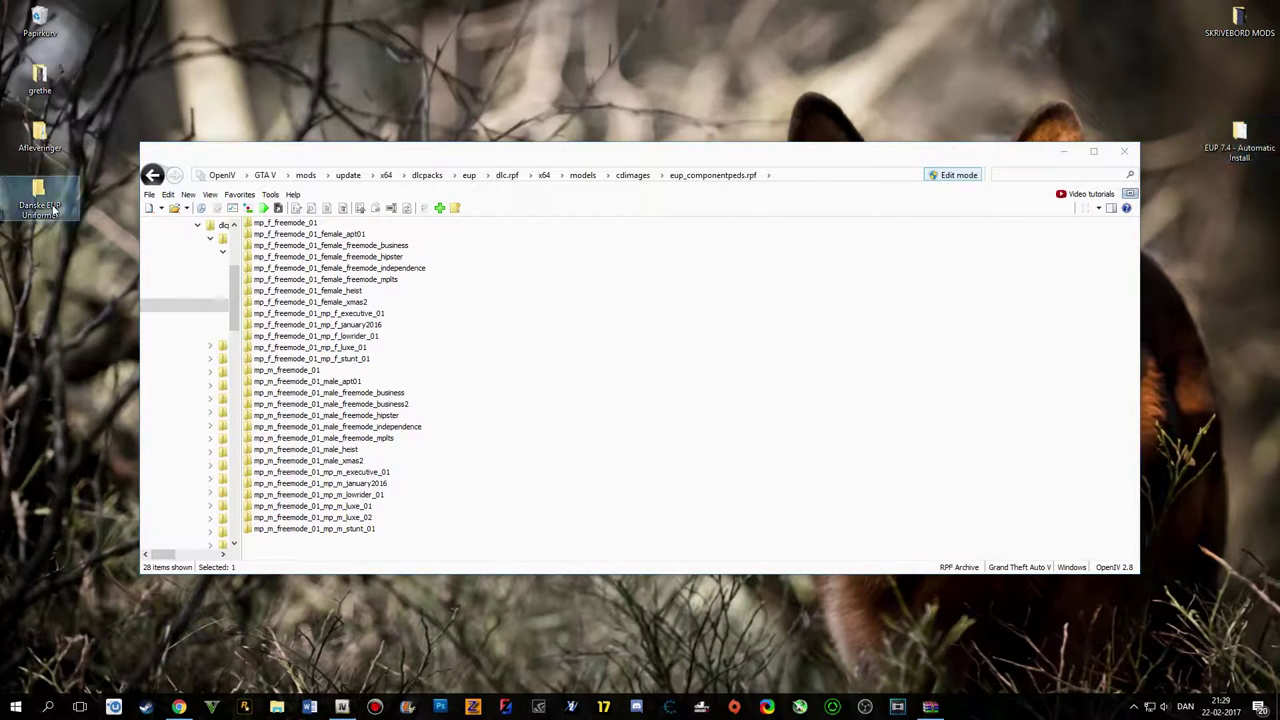
left_click_drag(323, 346, 280, 180)
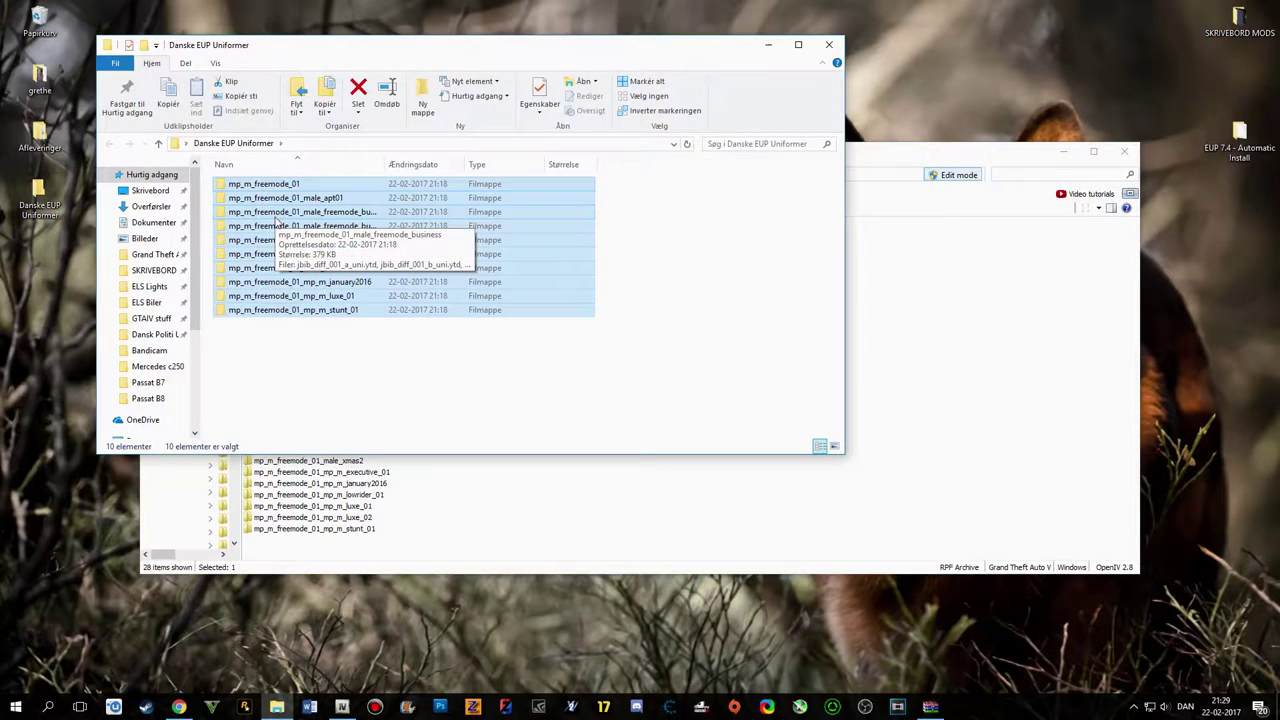
left_click_drag(278, 240, 589, 492)
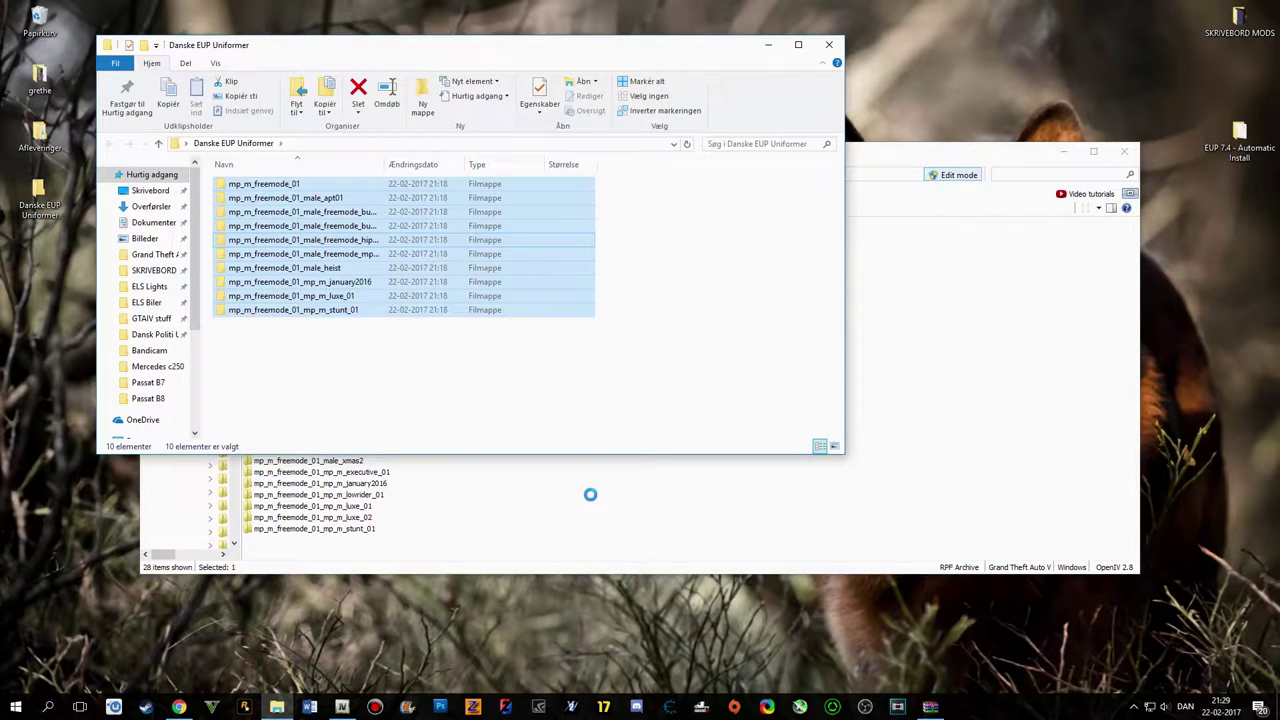
left_click(768, 44)
- Examine the contents of the mp_m_freemode_01 folder inside eup_componentpeds.rpf
double_click(354, 371)
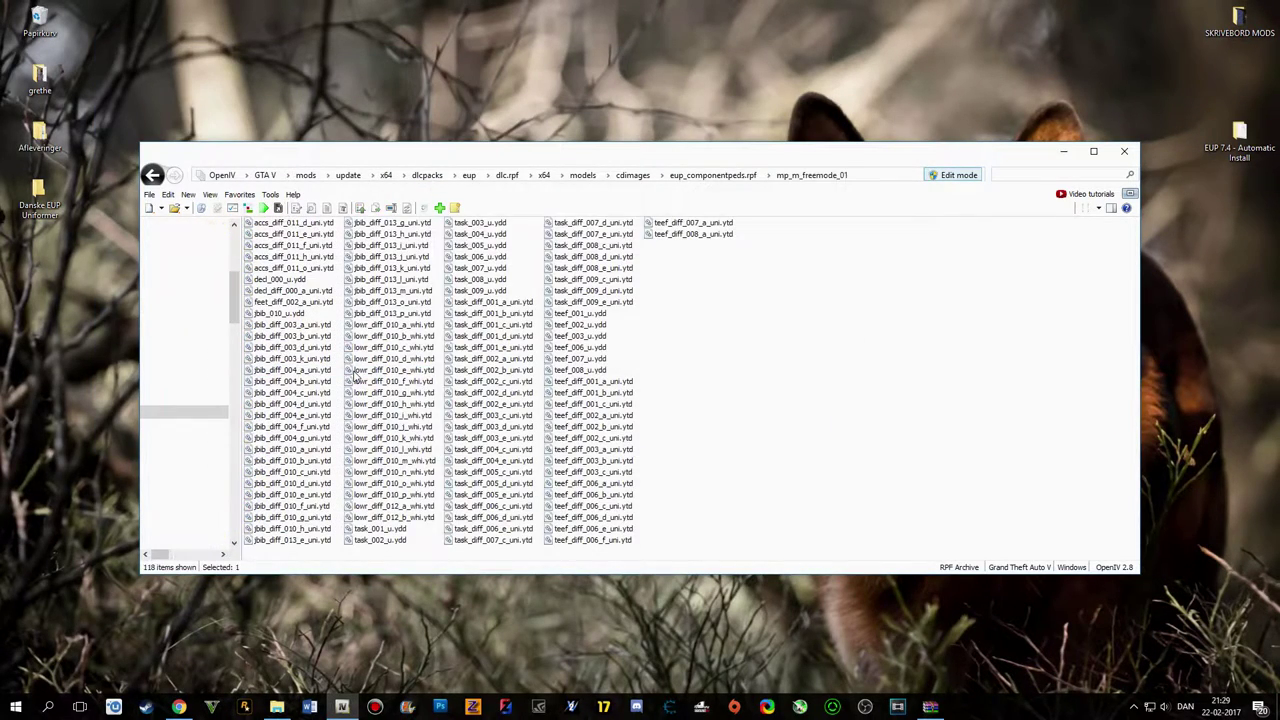
left_click(750, 177)
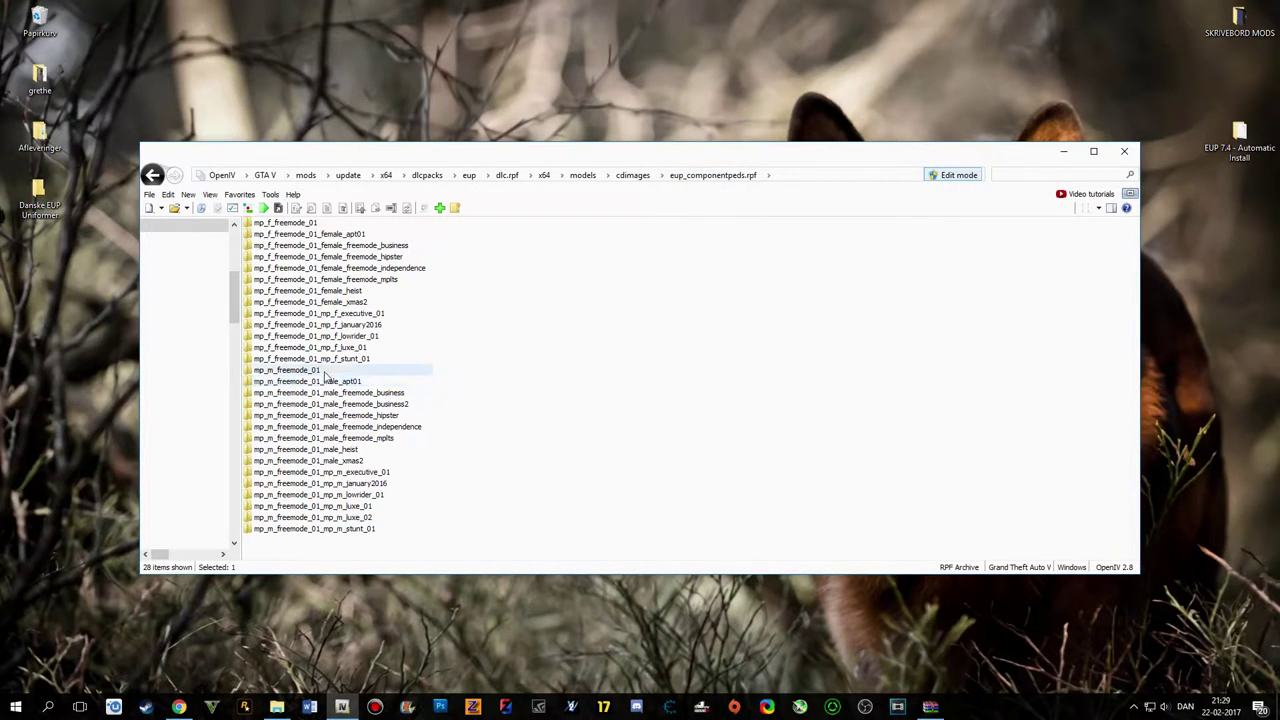
left_click(349, 372)
double_click(349, 372)
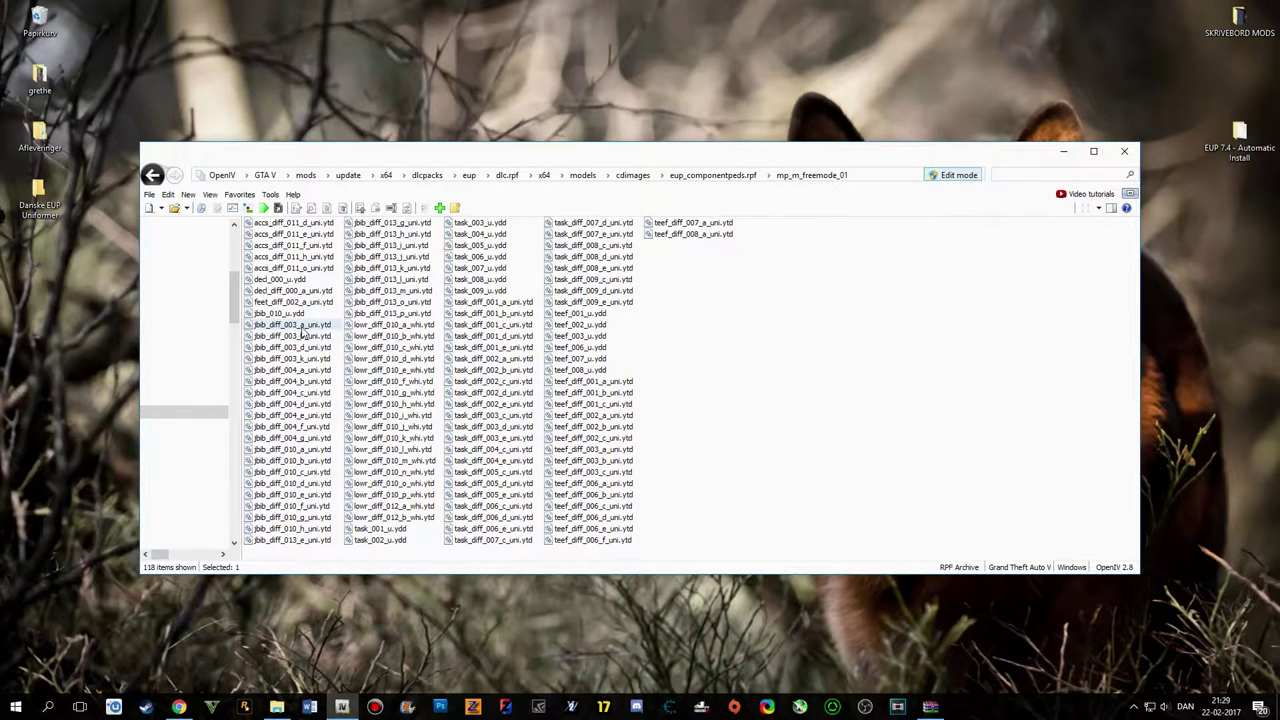
- Preview the jbib_diff_003_a_uni.ytd texture in the mp_m_freemode_01 folder, and return to the eup_componentpeds.rpf folder list
double_click(320, 327)
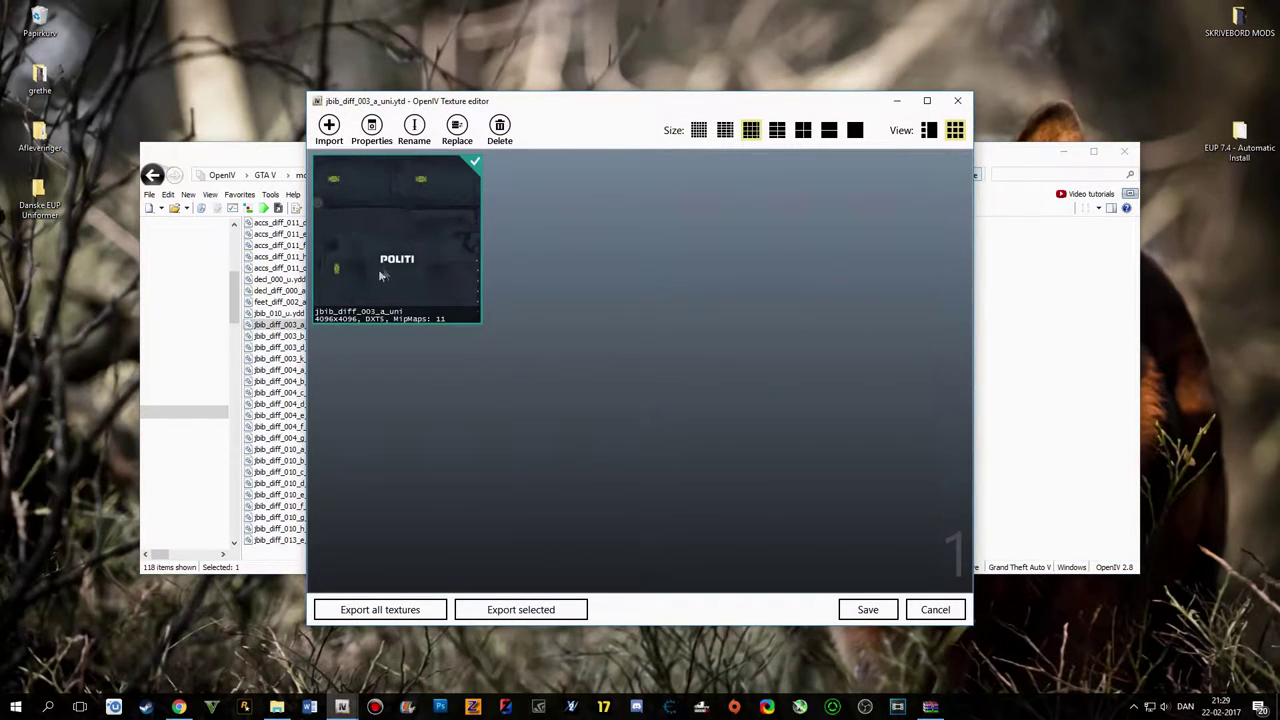
left_click(957, 100)
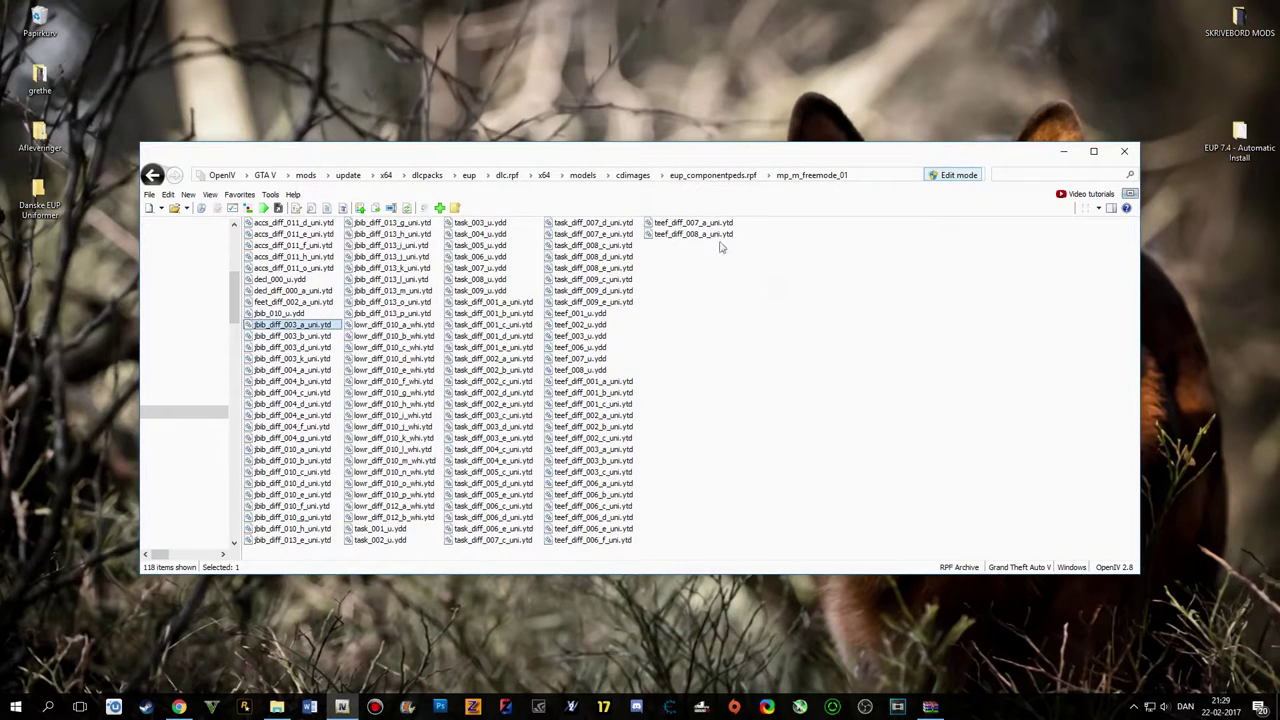
left_click(713, 175)
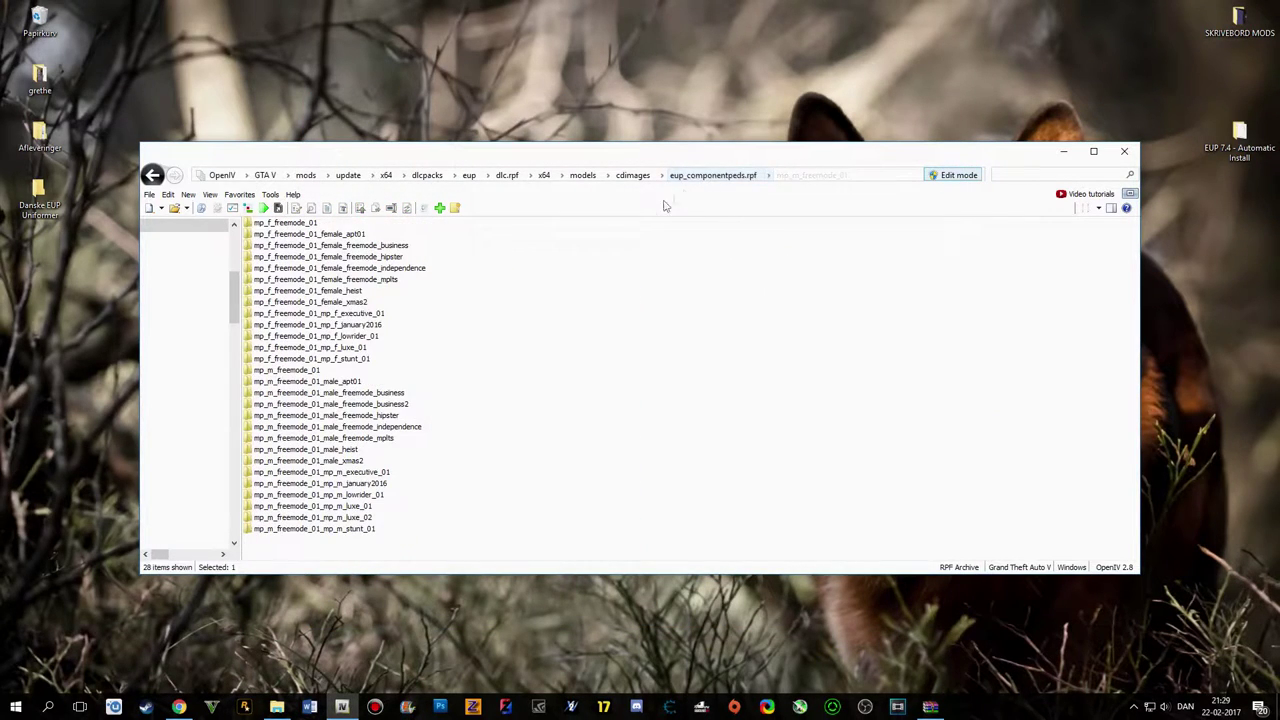
- Preview the jbib_002_u.ydd shirt model in mp_m_freemode_01_male_apt01, rotate it to see the sleeve badge, and return to eup_componentpeds.rpf
double_click(362, 381)
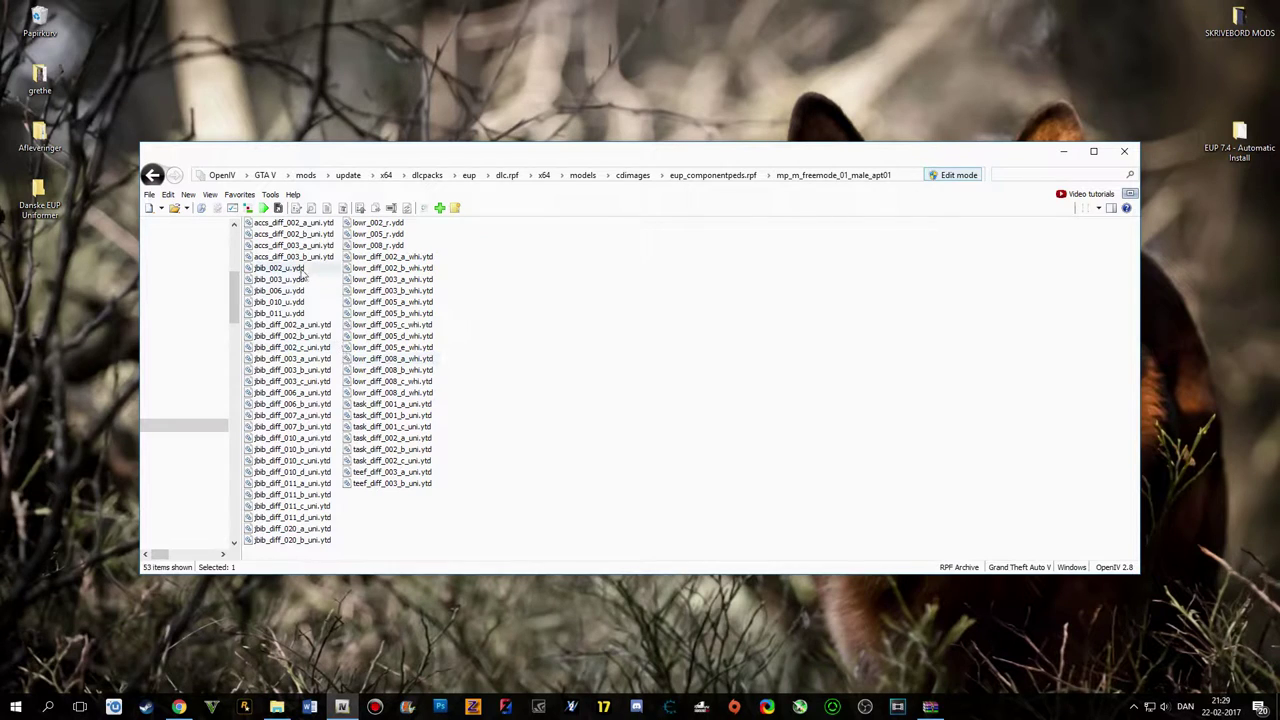
left_click(303, 270)
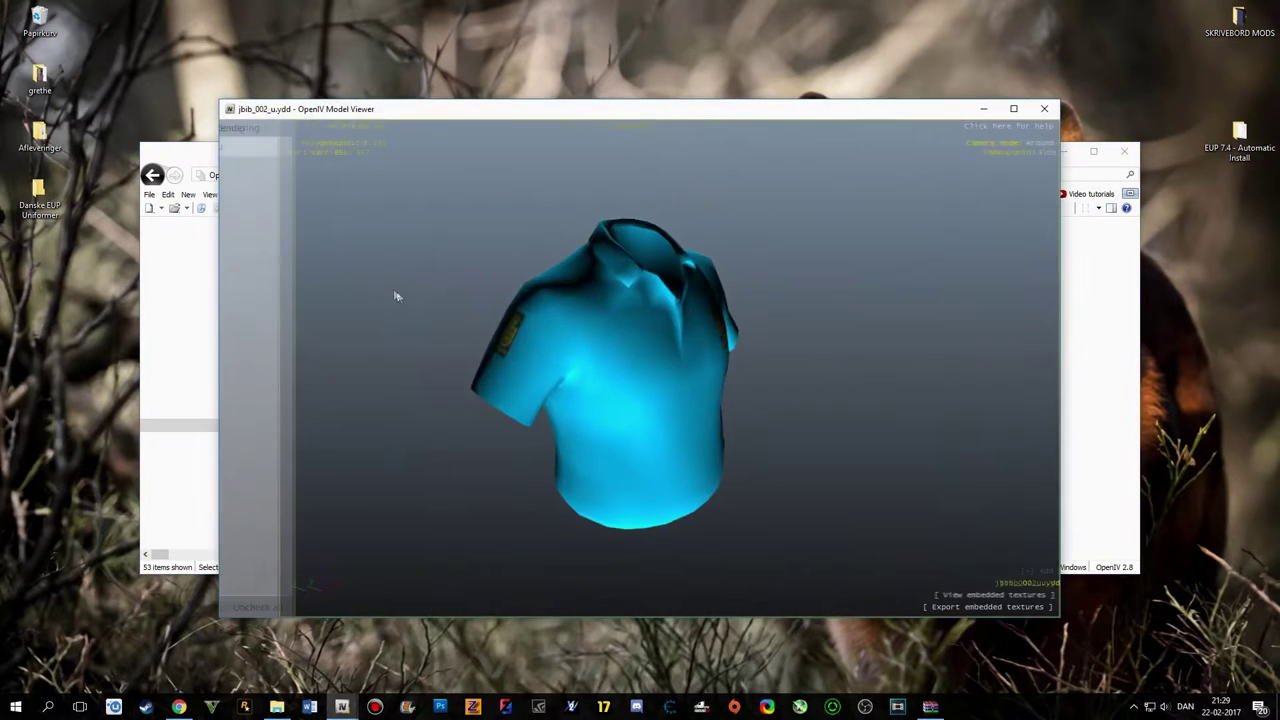
left_click_drag(394, 294, 838, 223)
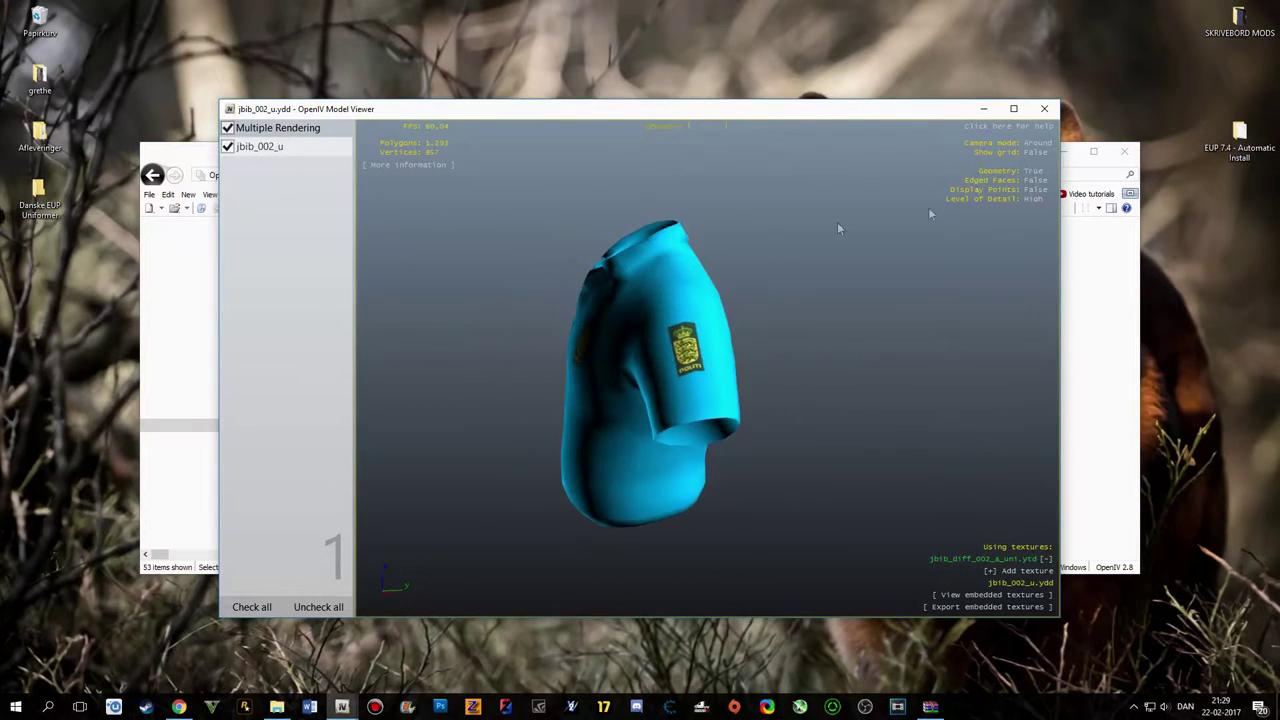
left_click(1044, 108)
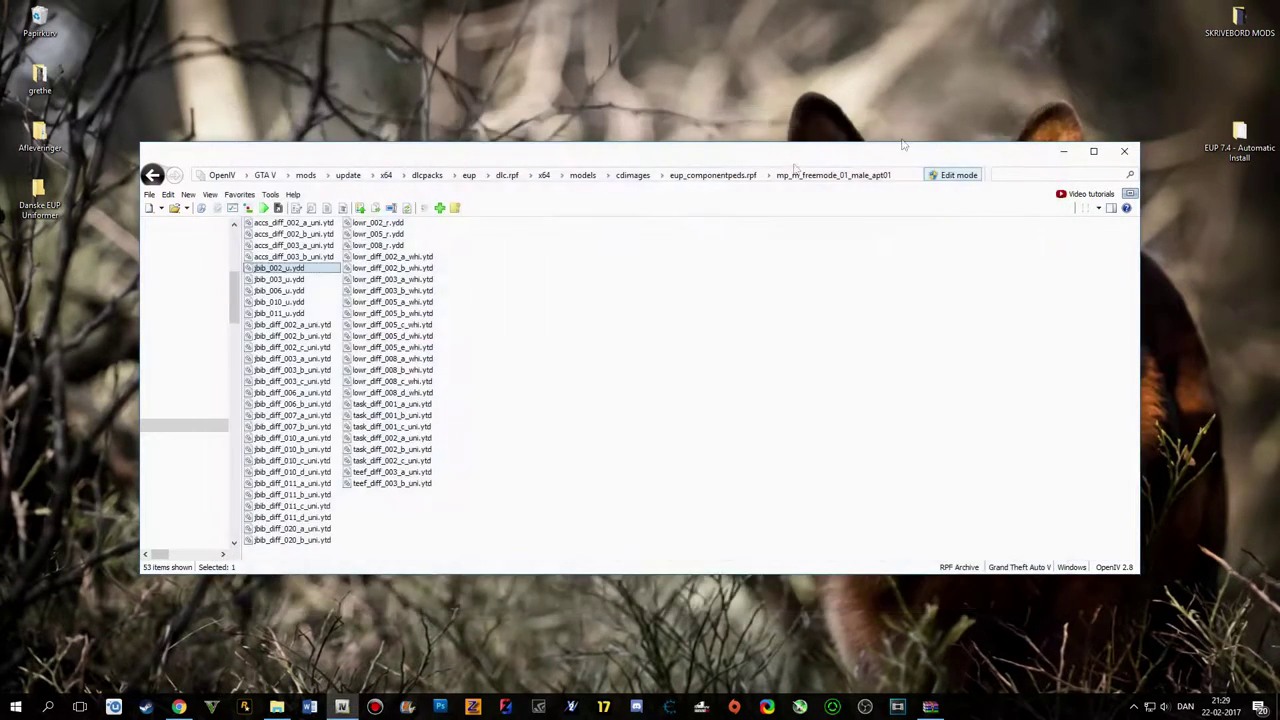
left_click(695, 179)
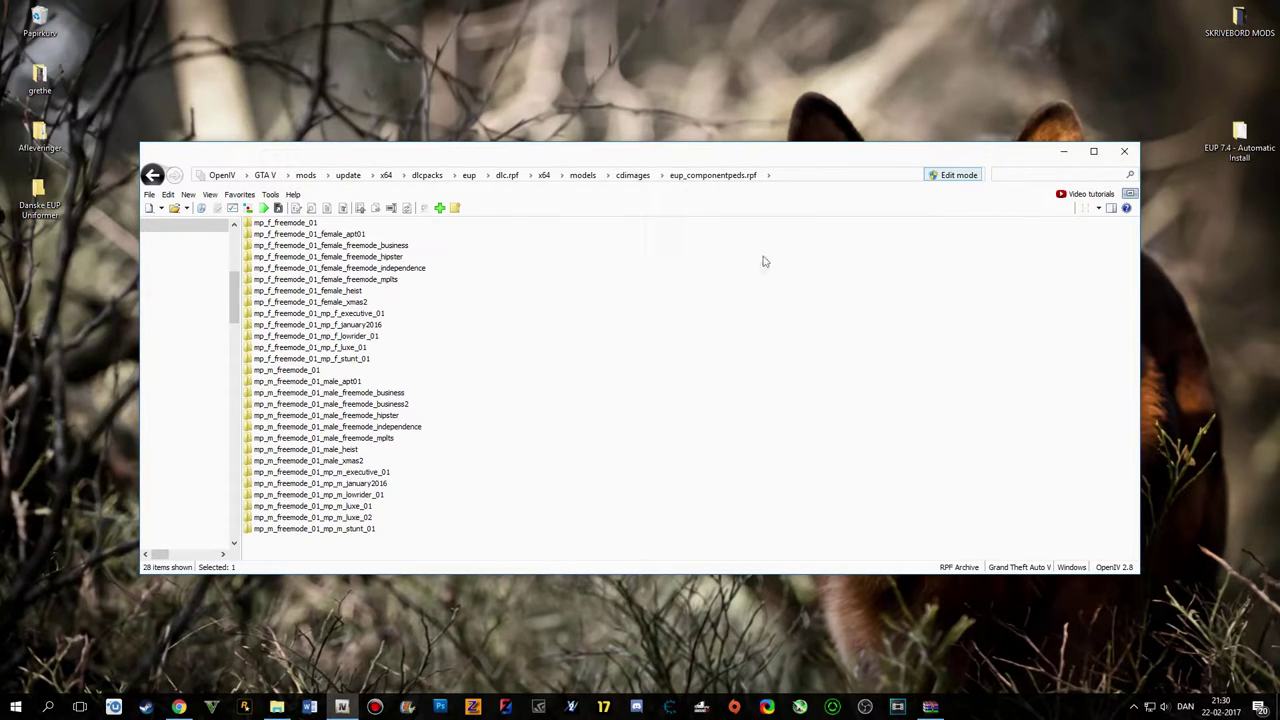
left_click_drag(726, 156, 726, 146)
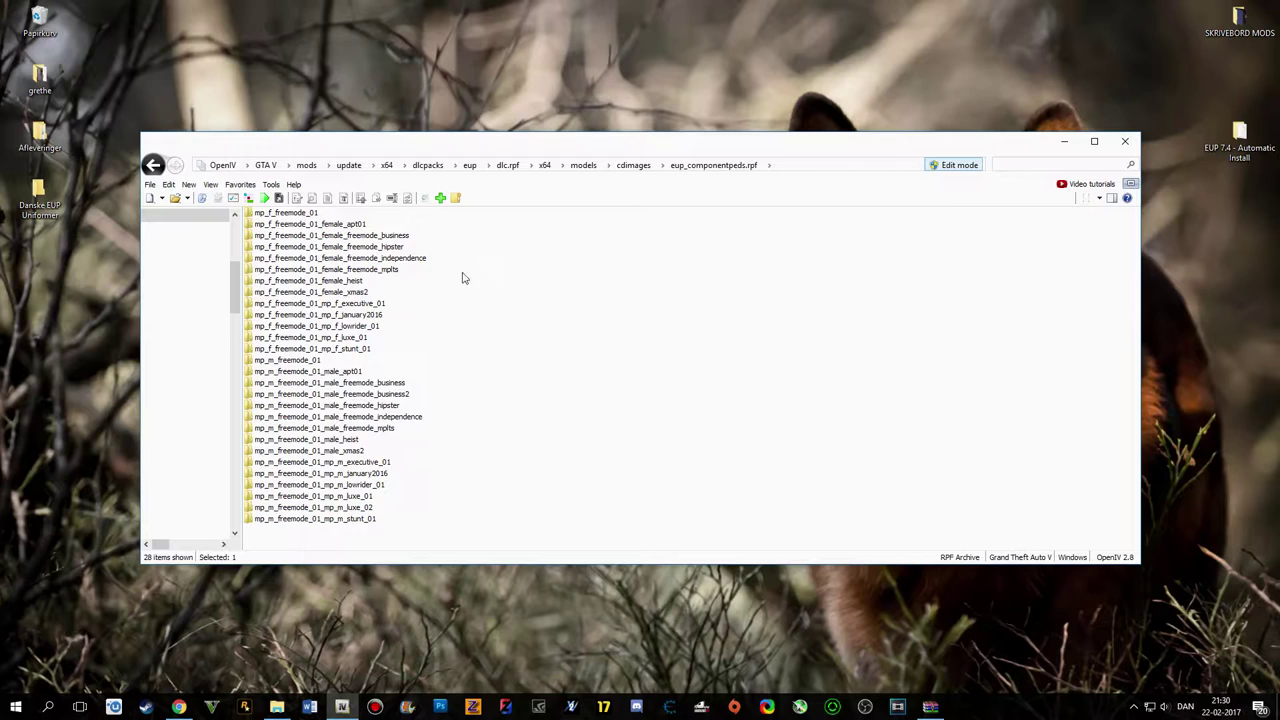
- Review the ten folders in the desktop's Danske EUP Uniformer folder, and close both that window and OpenIV
double_click(40, 205)
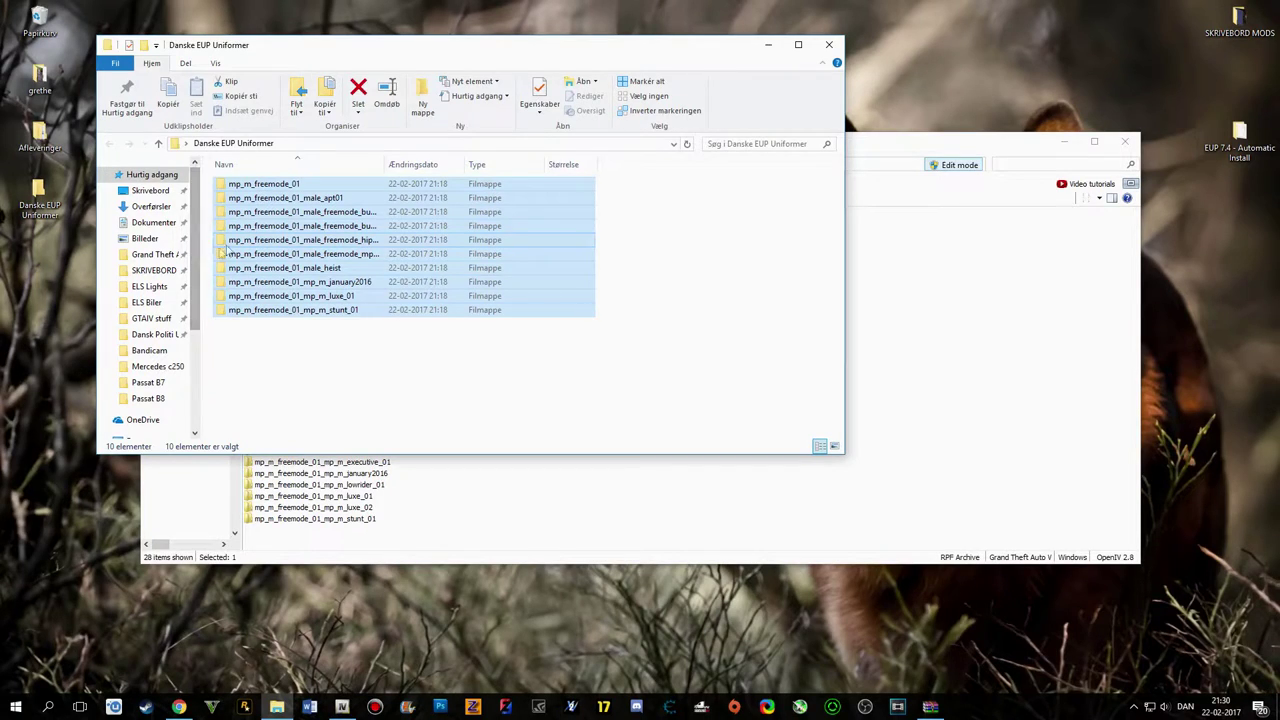
left_click_drag(620, 384, 213, 175)
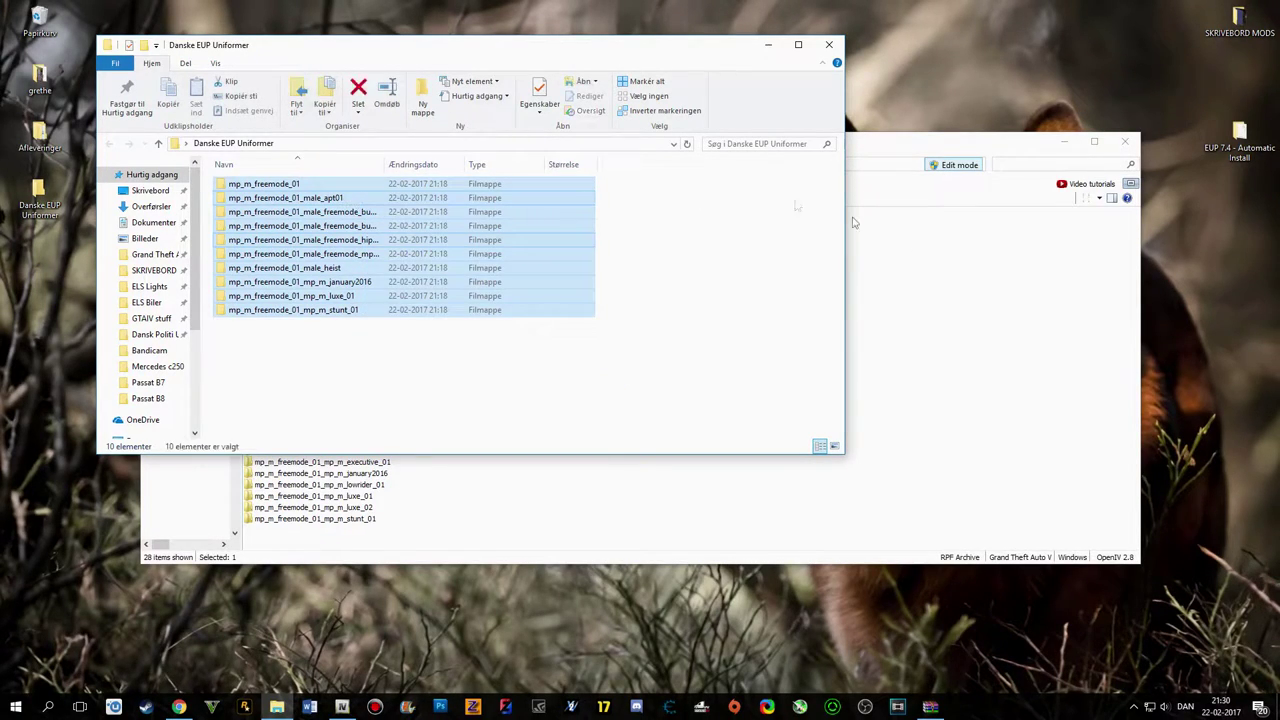
left_click(829, 45)
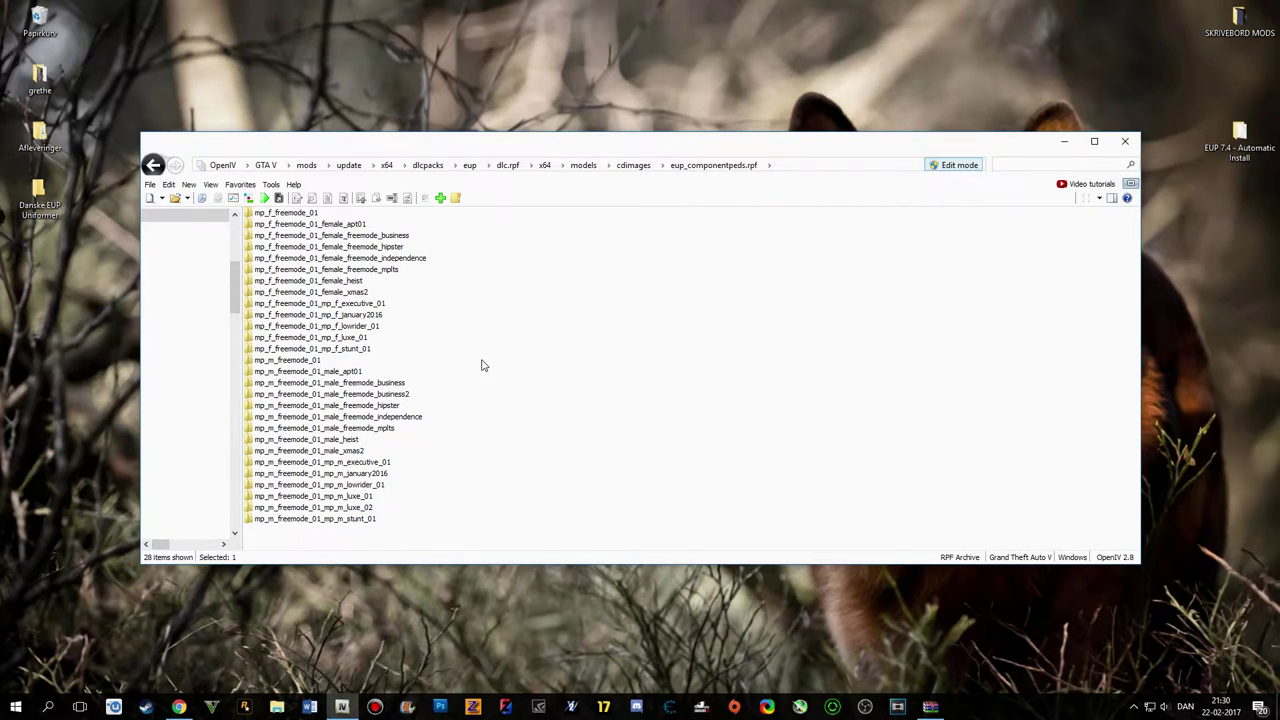
left_click(1125, 142)
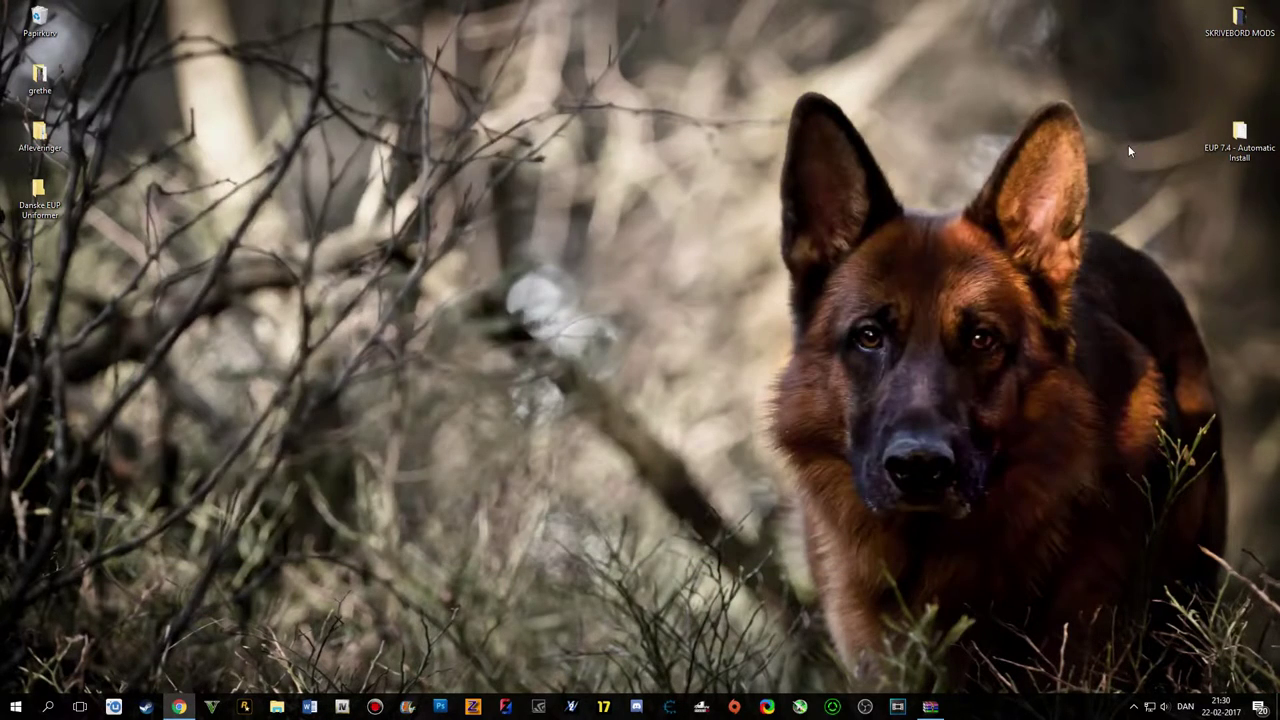
- Switch to Chrome and download Skin Control 2.1 from its gta5-mods.com page
left_click(178, 707)
left_click(325, 9)
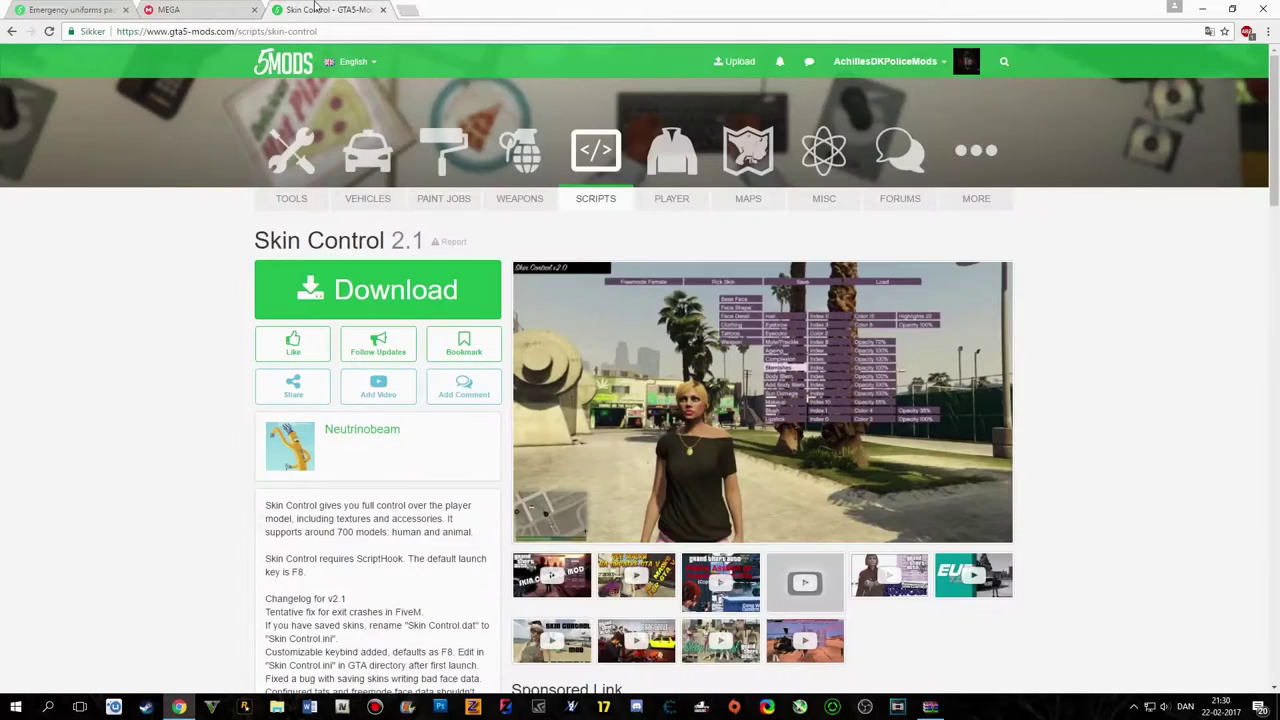
left_click(68, 9)
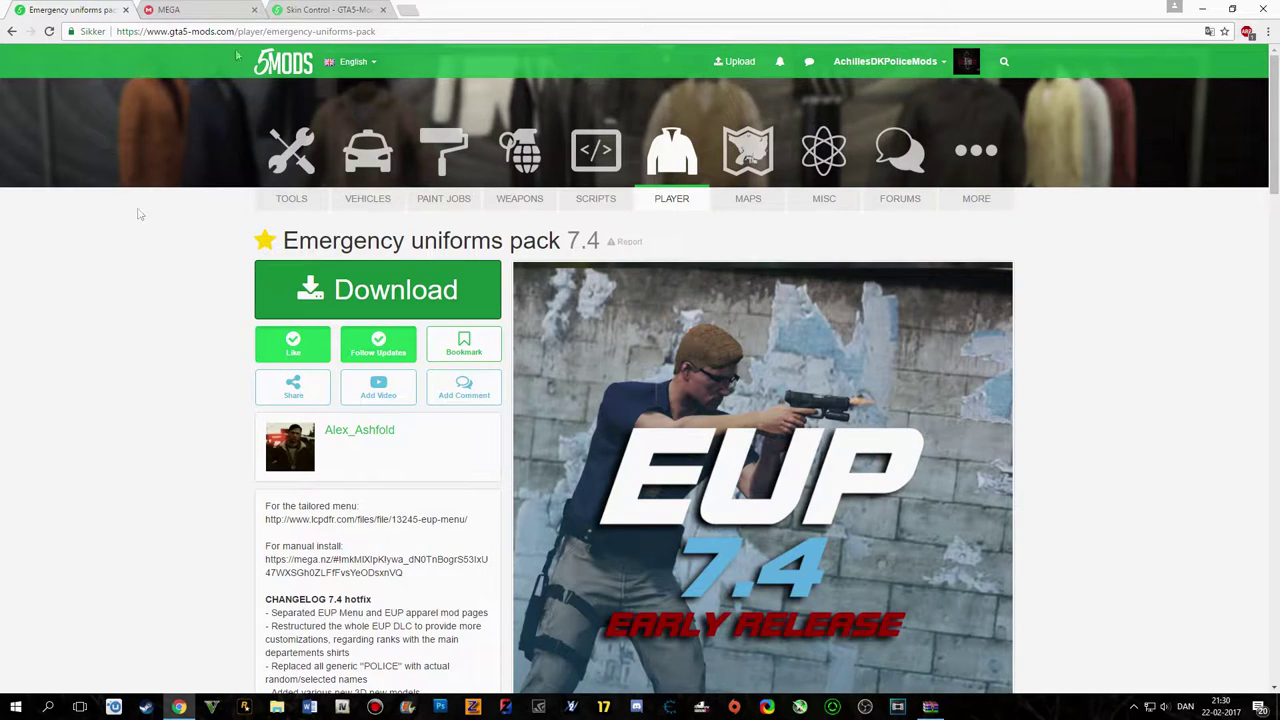
left_click(300, 9)
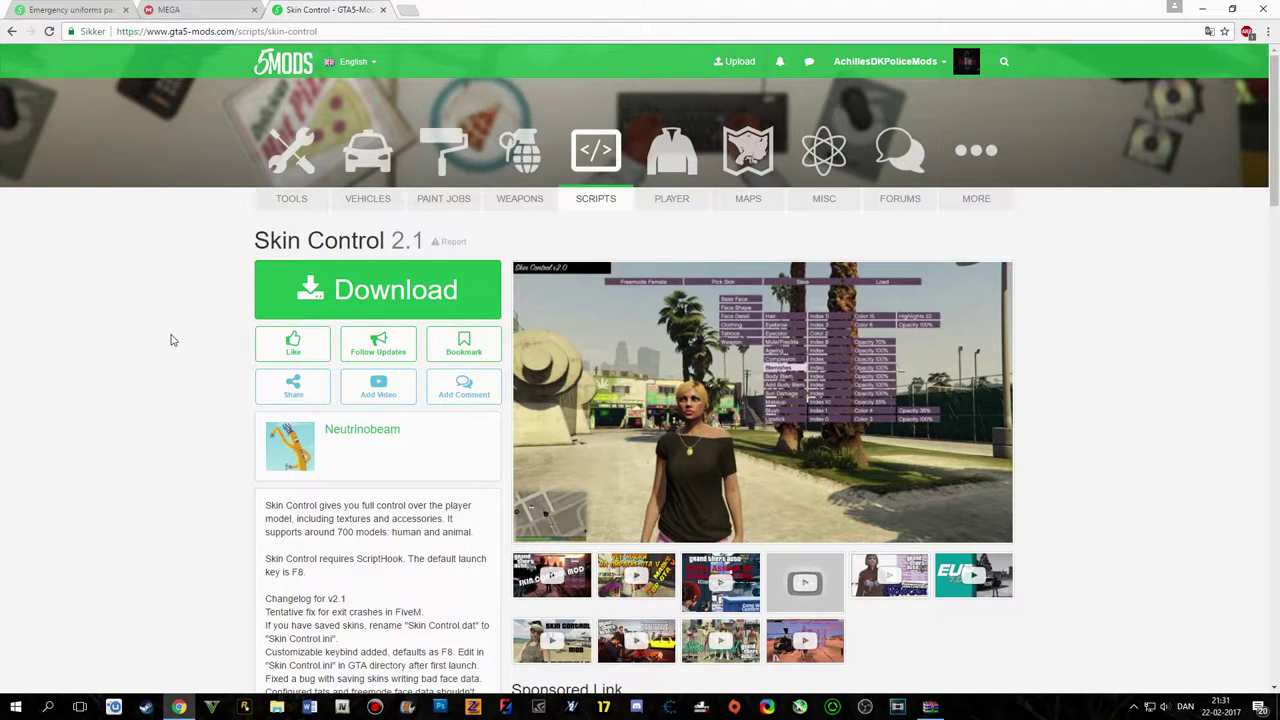
left_click(372, 297)
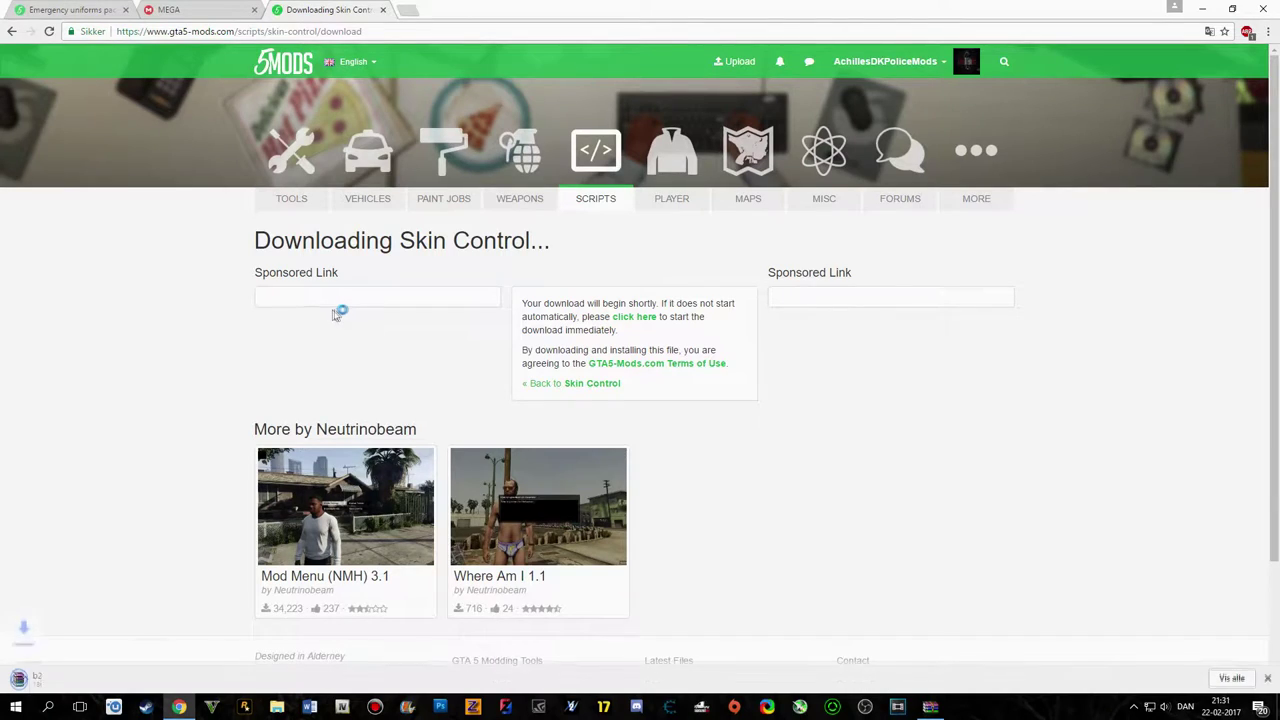
- Open the downloaded Skin Control archive and extract Skin Control.asi to the desktop
left_click(76, 679)
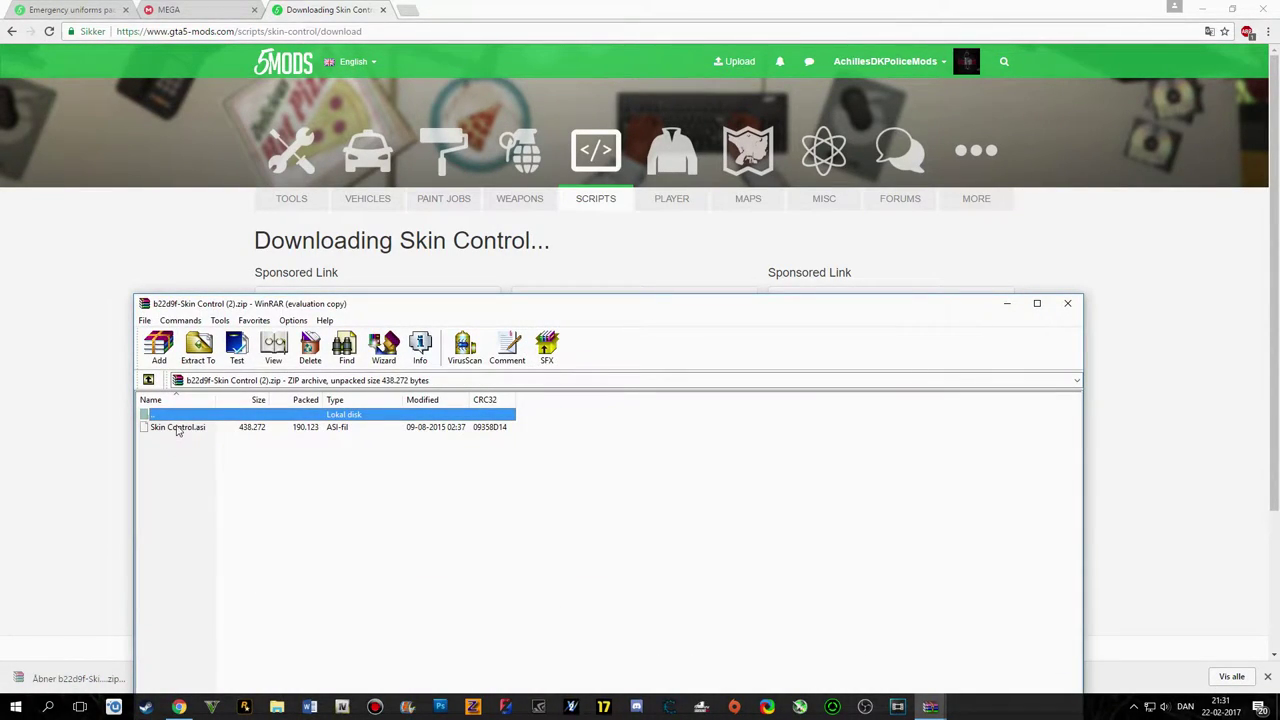
left_click(679, 521)
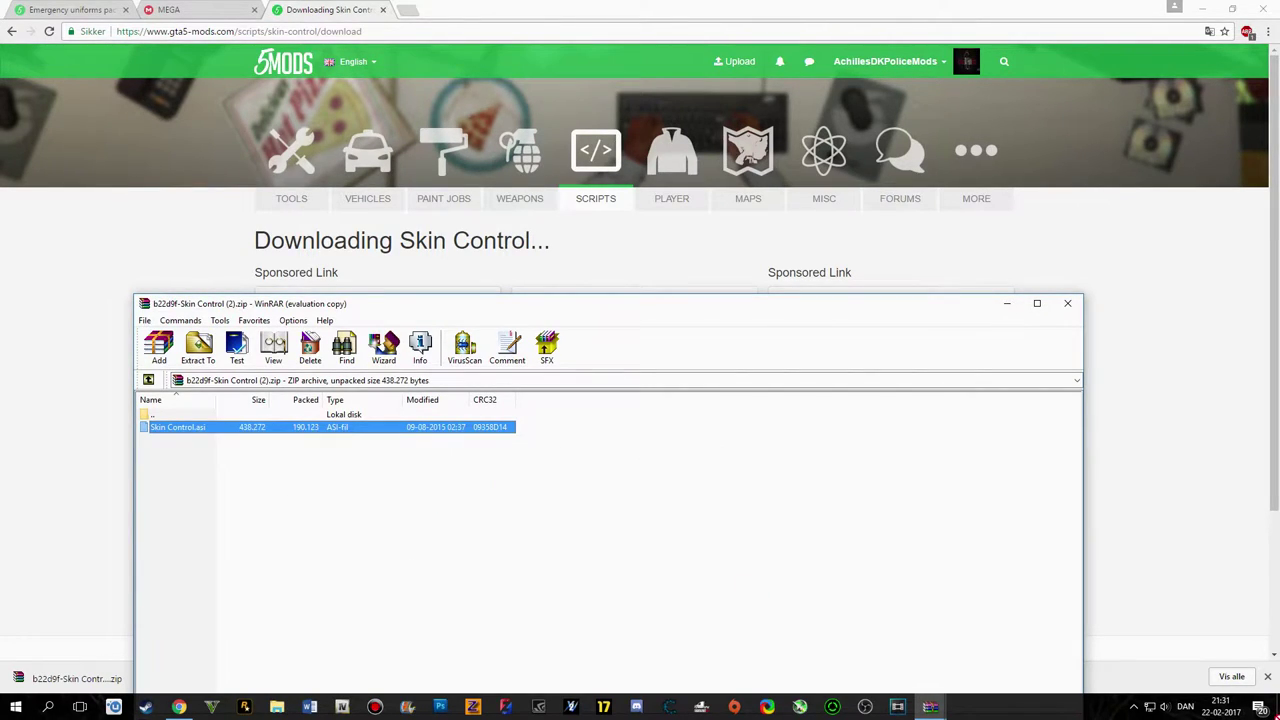
key("super+d")
left_click_drag(1275, 212, 1243, 210)
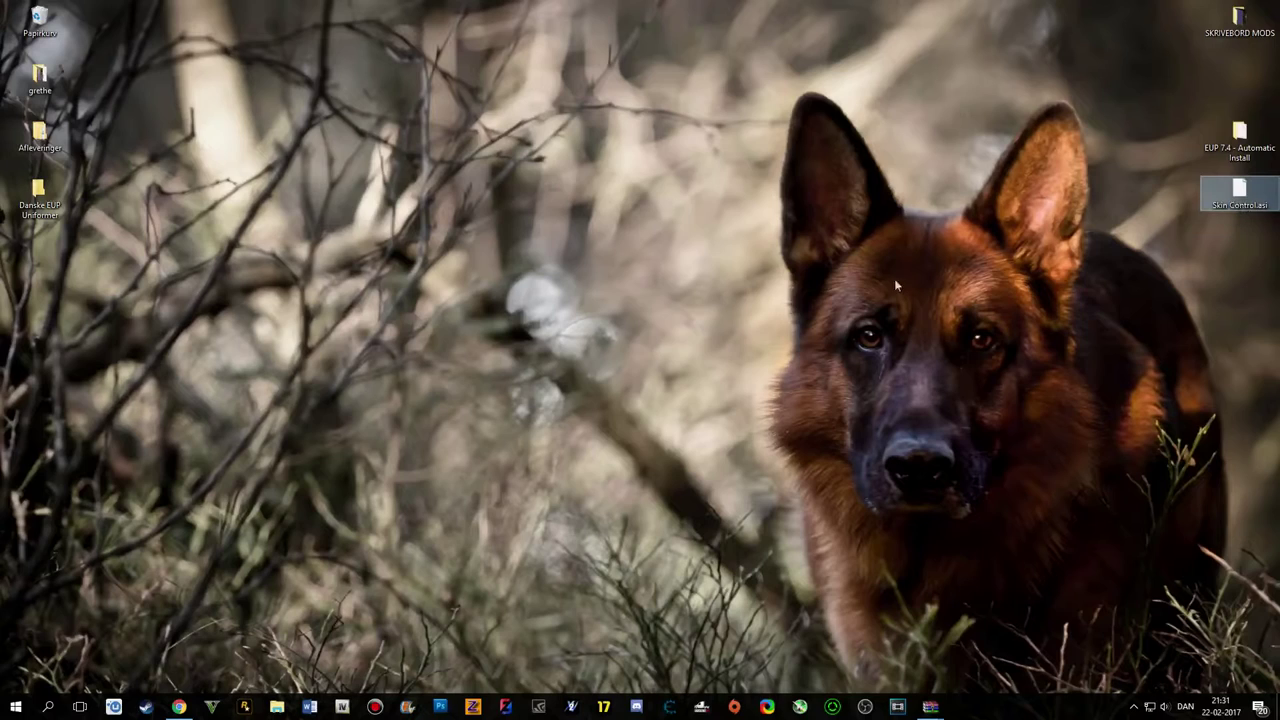
- Open the Grand Theft Auto V game folder, look through it for the Skin Control files, and close the folder window
right_click(276, 708)
left_click(238, 474)
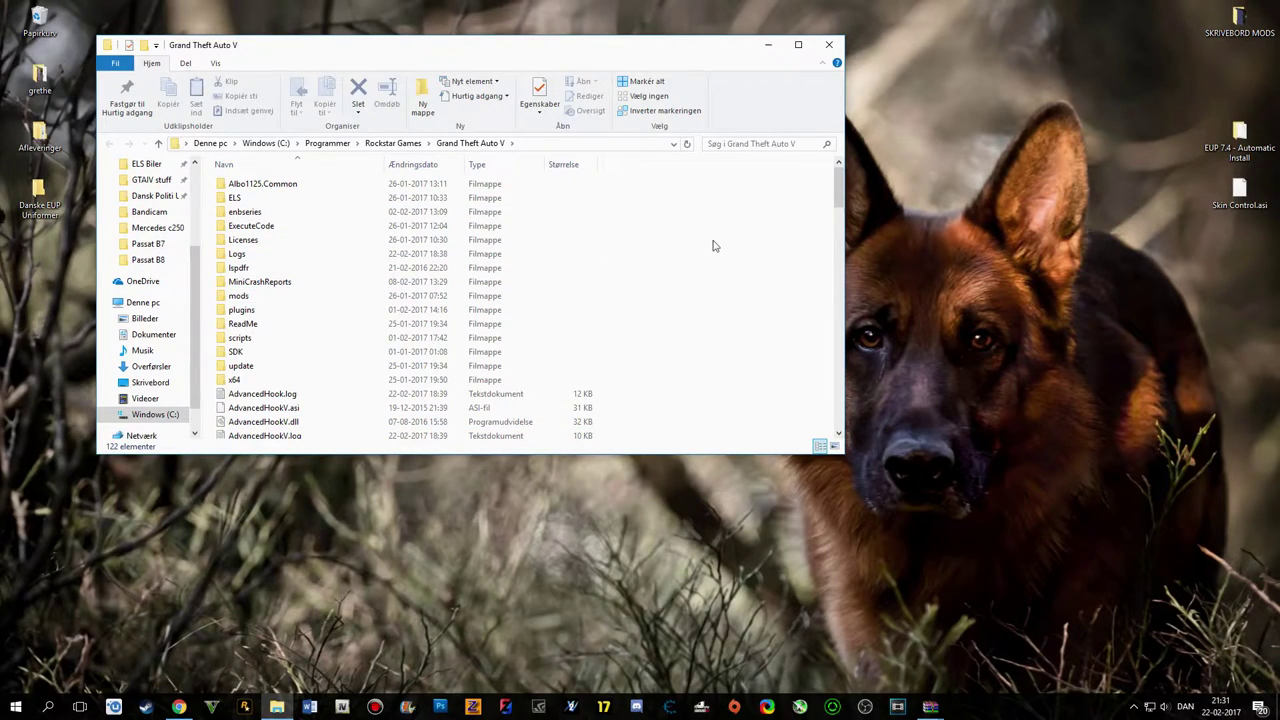
mouse_move(1227, 192)
left_mouse_down()
mouse_move(823, 286)
mouse_move(646, 297)
mouse_move(1152, 228)
mouse_move(1228, 194)
left_mouse_up()
left_click(780, 266)
scroll(765, 290, "down", 8)
scroll(756, 321, "down", 10)
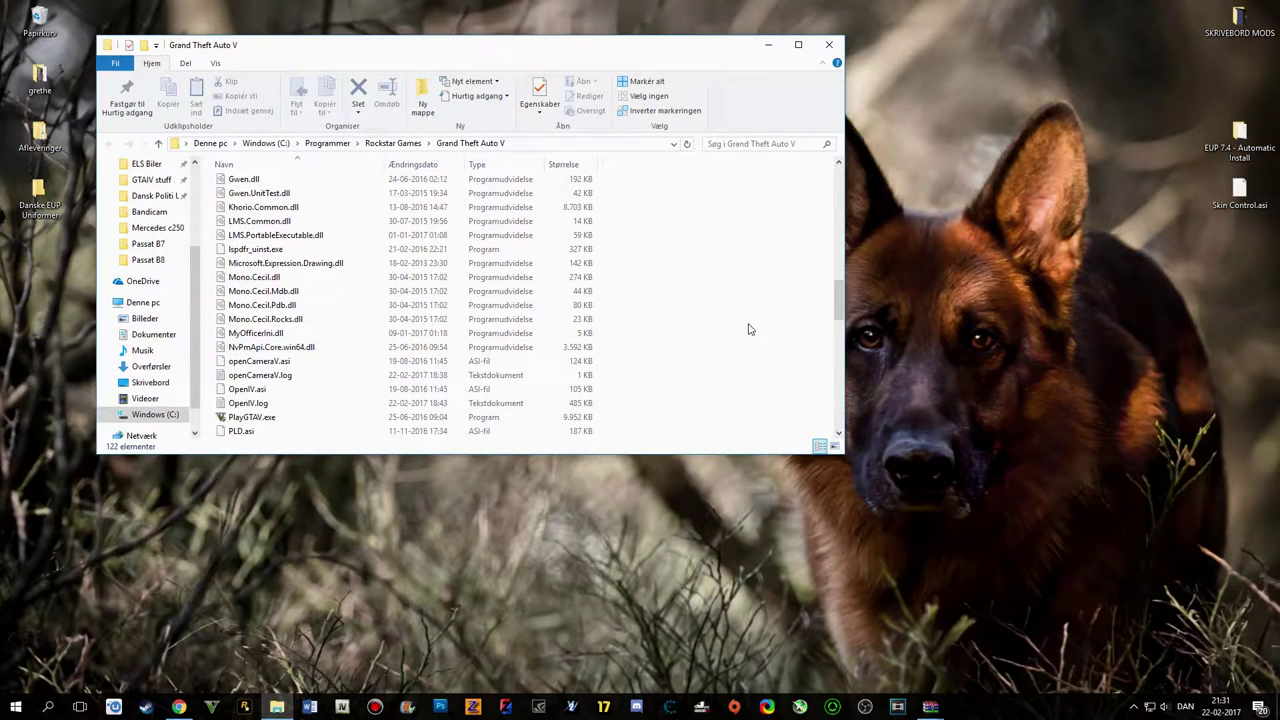
scroll(691, 337, "down", 7)
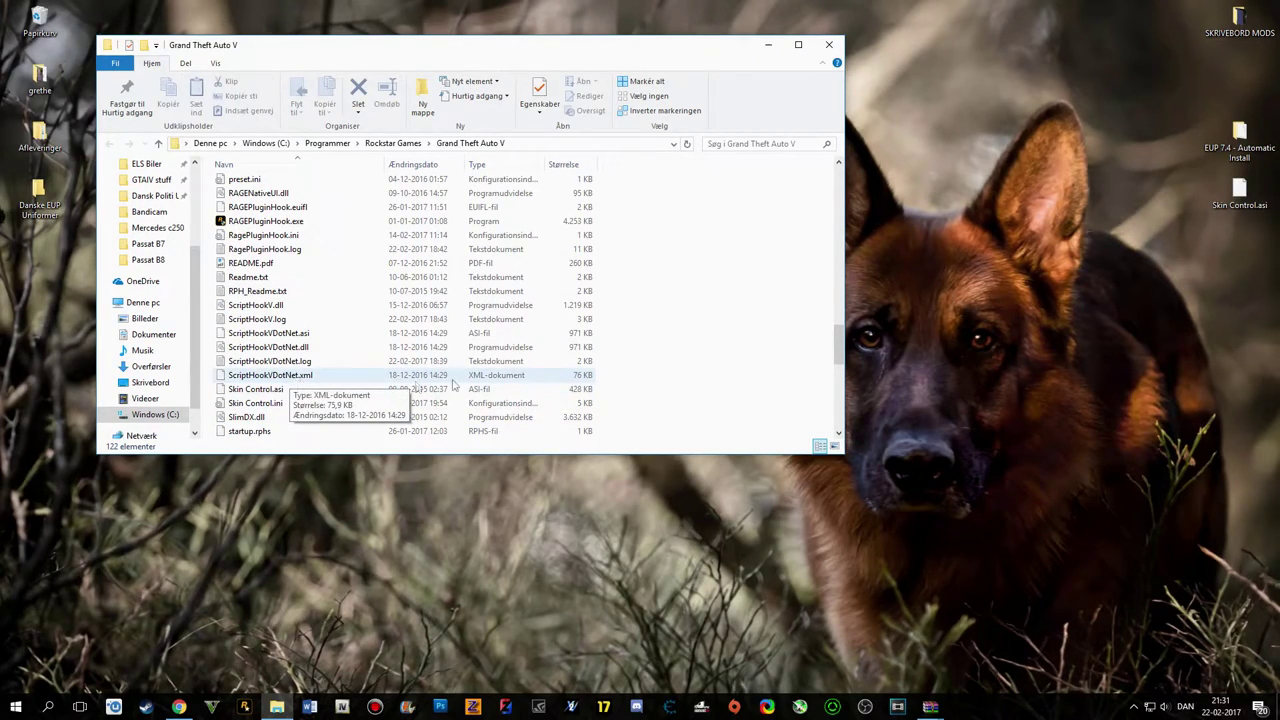
scroll(740, 366, "up", 7)
scroll(687, 392, "up", 10)
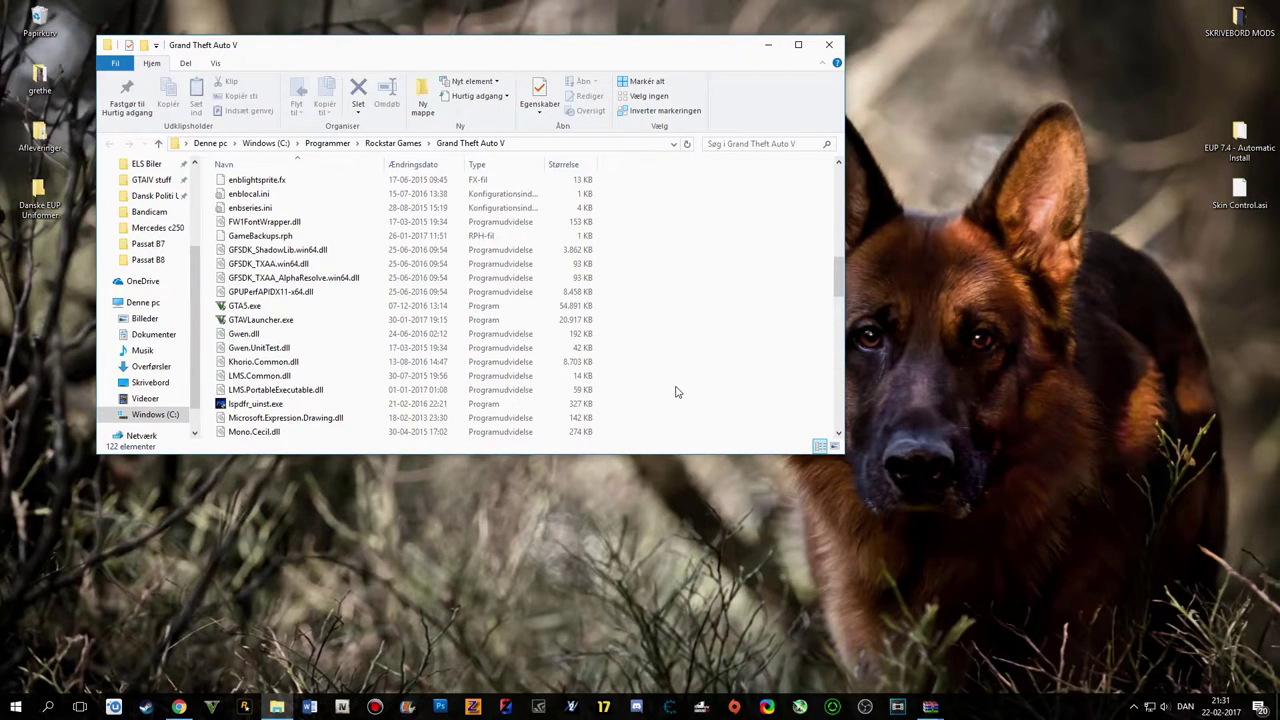
scroll(663, 396, "up", 1)
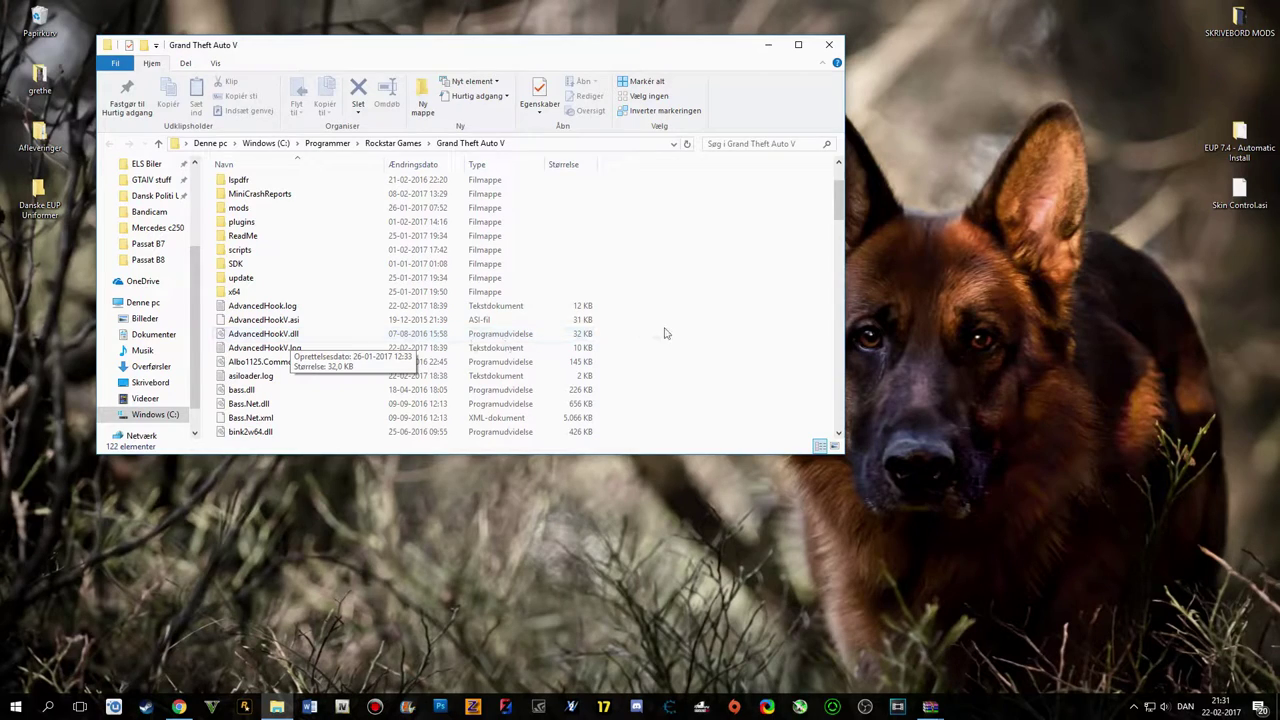
scroll(704, 363, "up", 2)
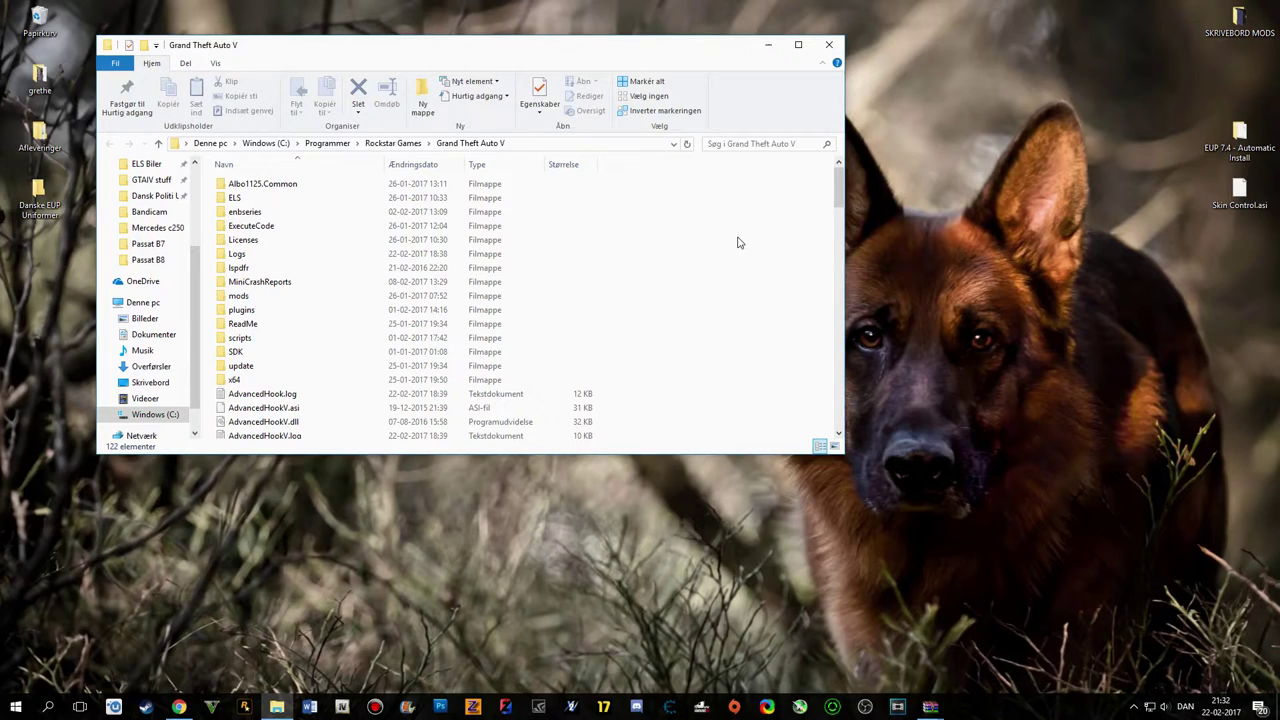
mouse_move(1238, 195)
left_mouse_down()
mouse_move(866, 357)
mouse_move(758, 345)
mouse_move(1240, 195)
left_mouse_up()
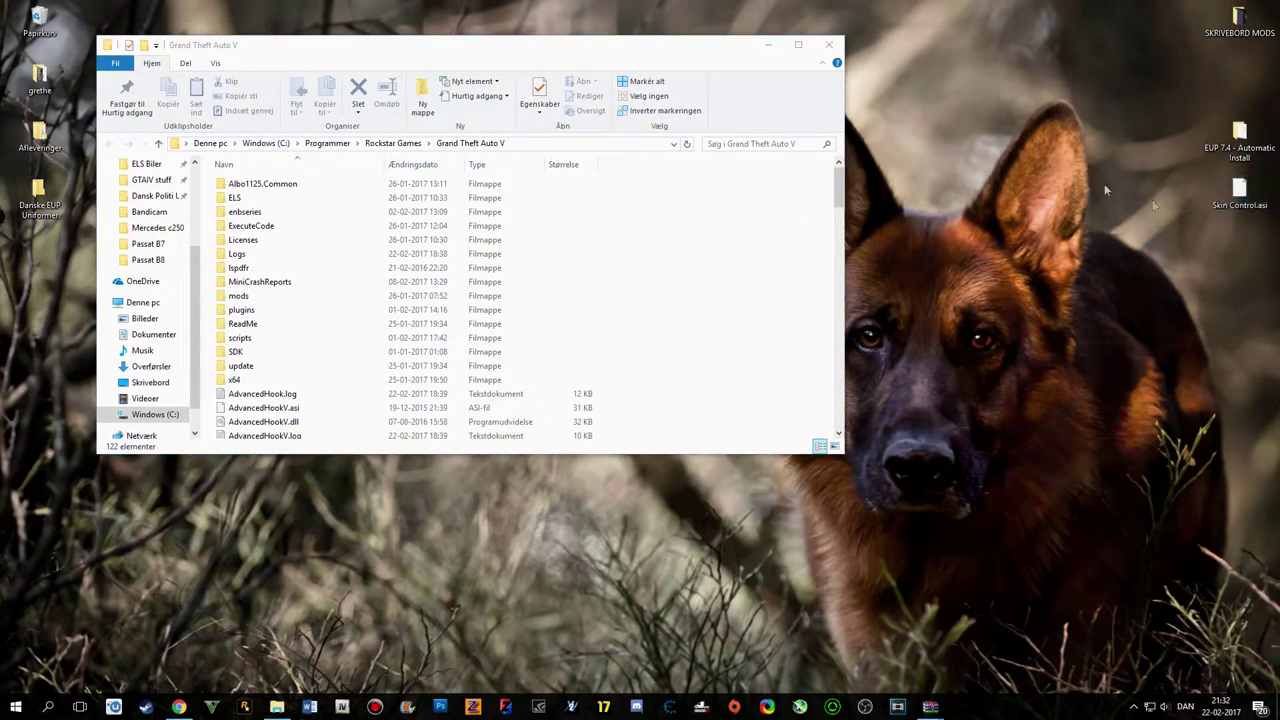
left_click(832, 45)
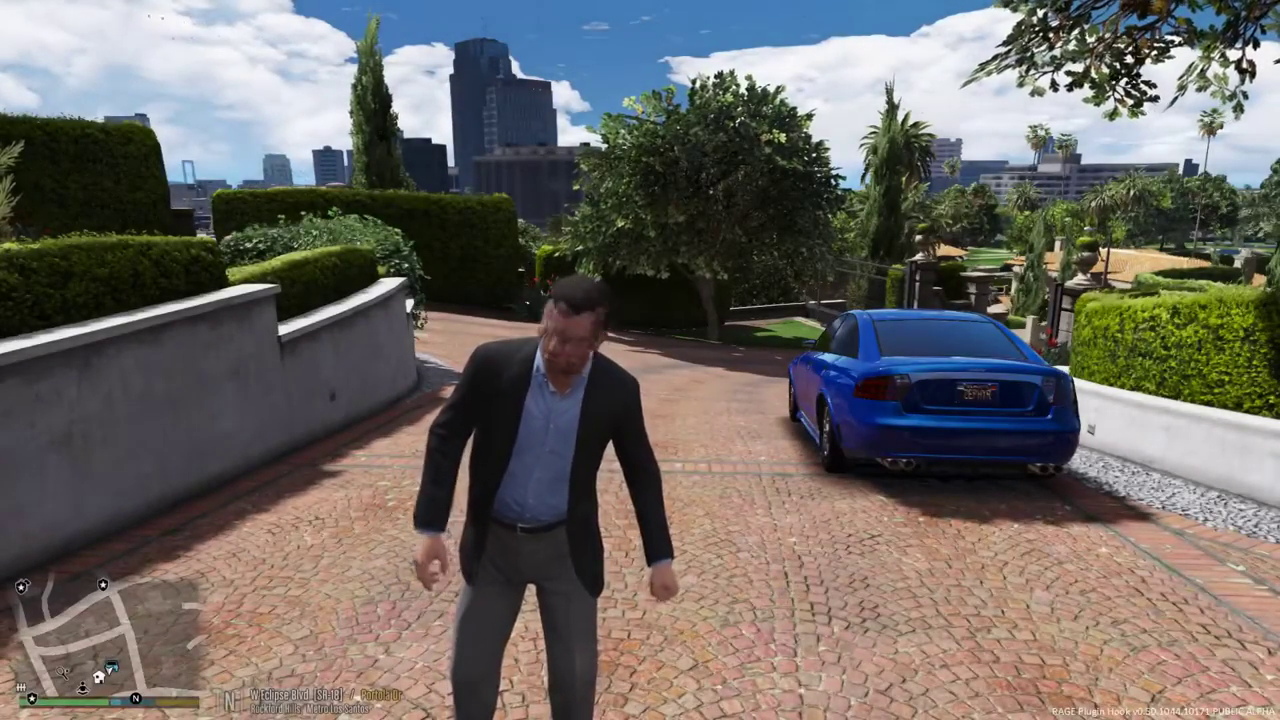
- In Grand Theft Auto V, bring up the Skin Control menu with the Freemode Male skin and view the character in third person
key("a")
key("s")
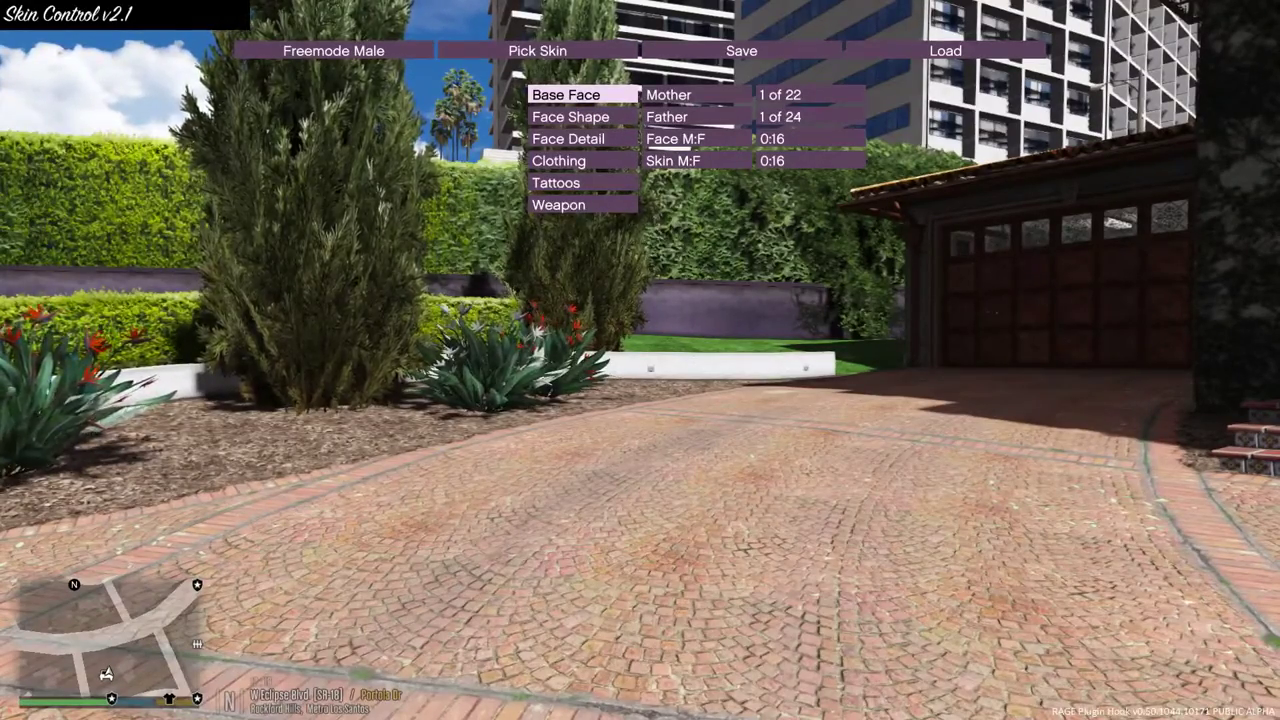
key("v")
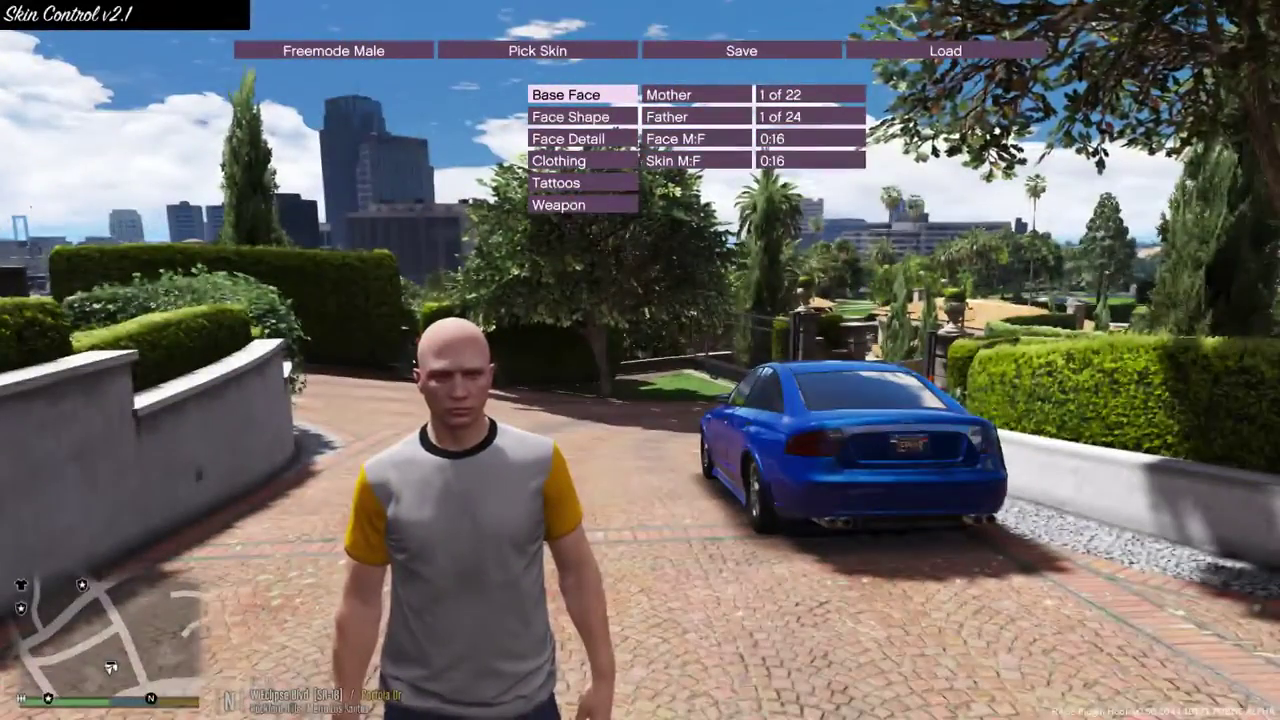
- Look through the Base Face parent settings and the Face Shape options for the Freemode Male character
key("Down")
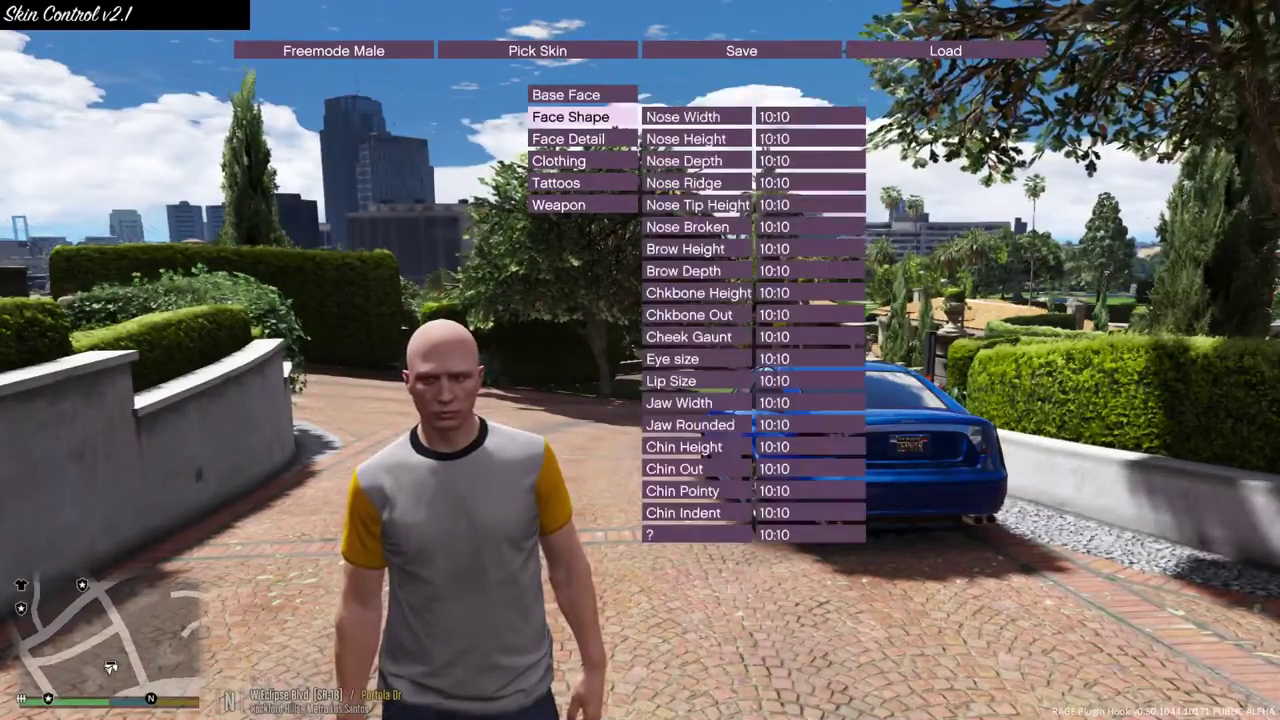
key("Down")
key("Down")
key("Up")
key("Up")
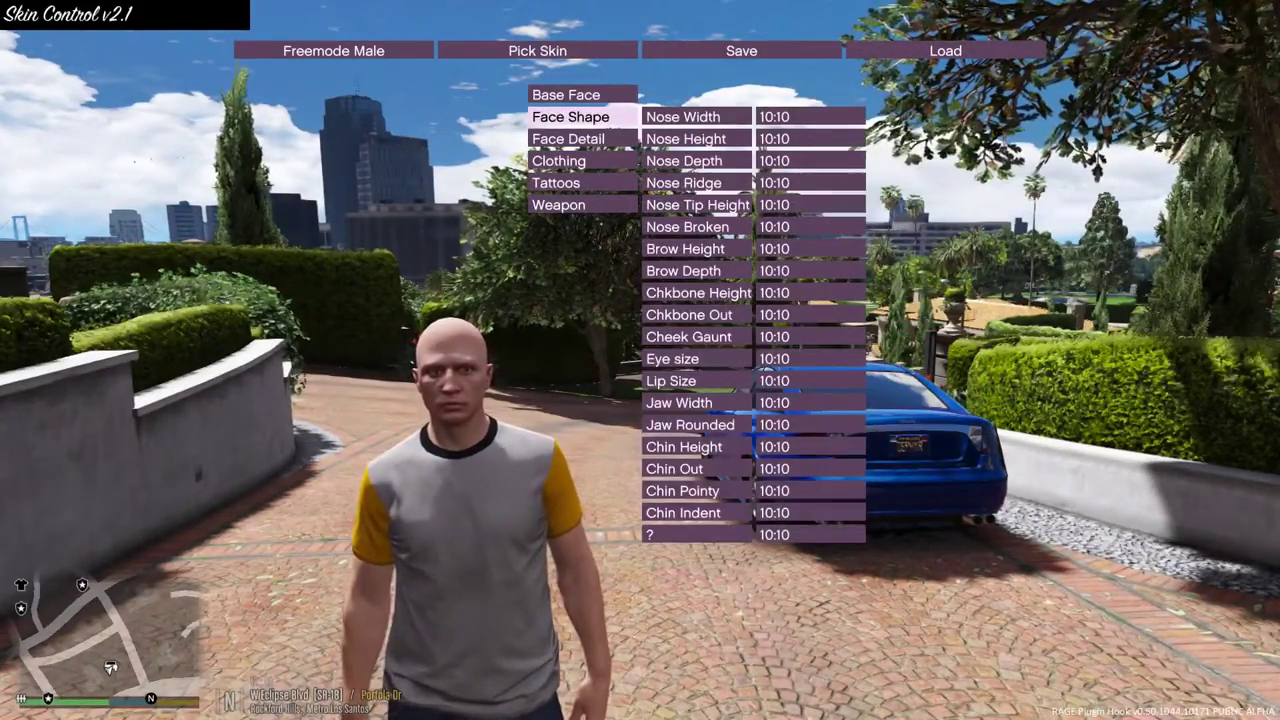
key("Up")
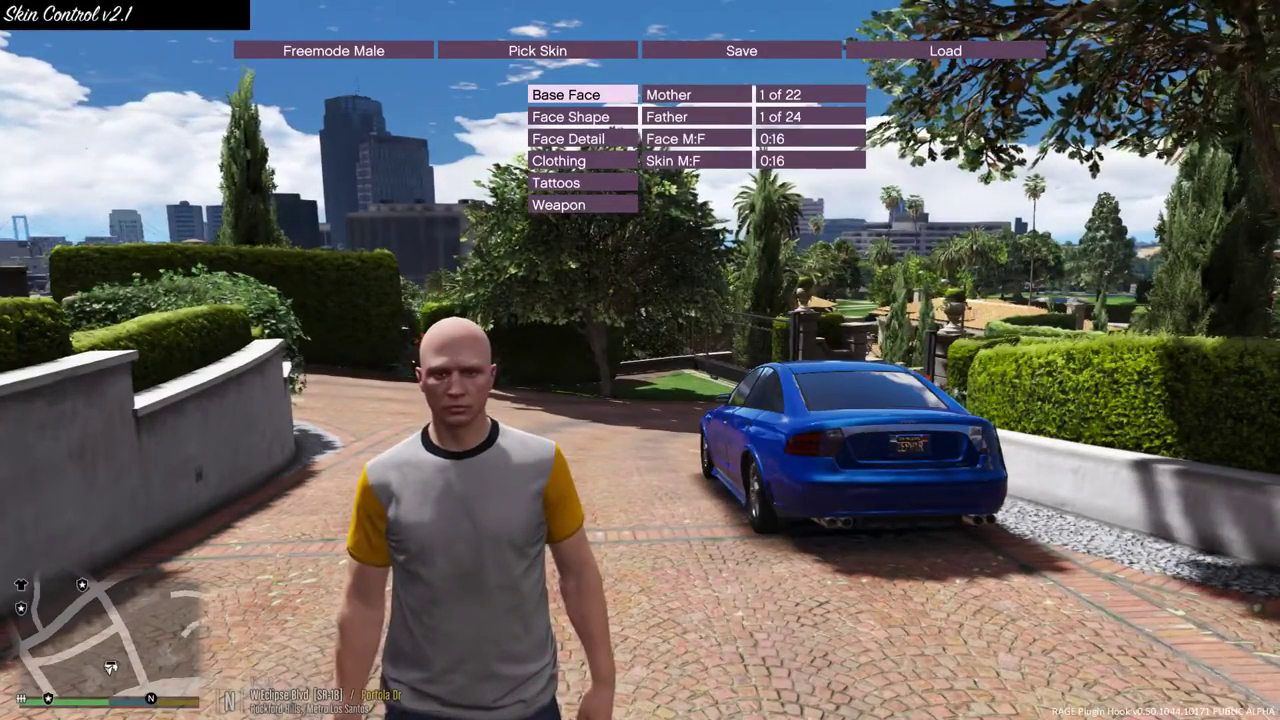
key("Down")
key("Up")
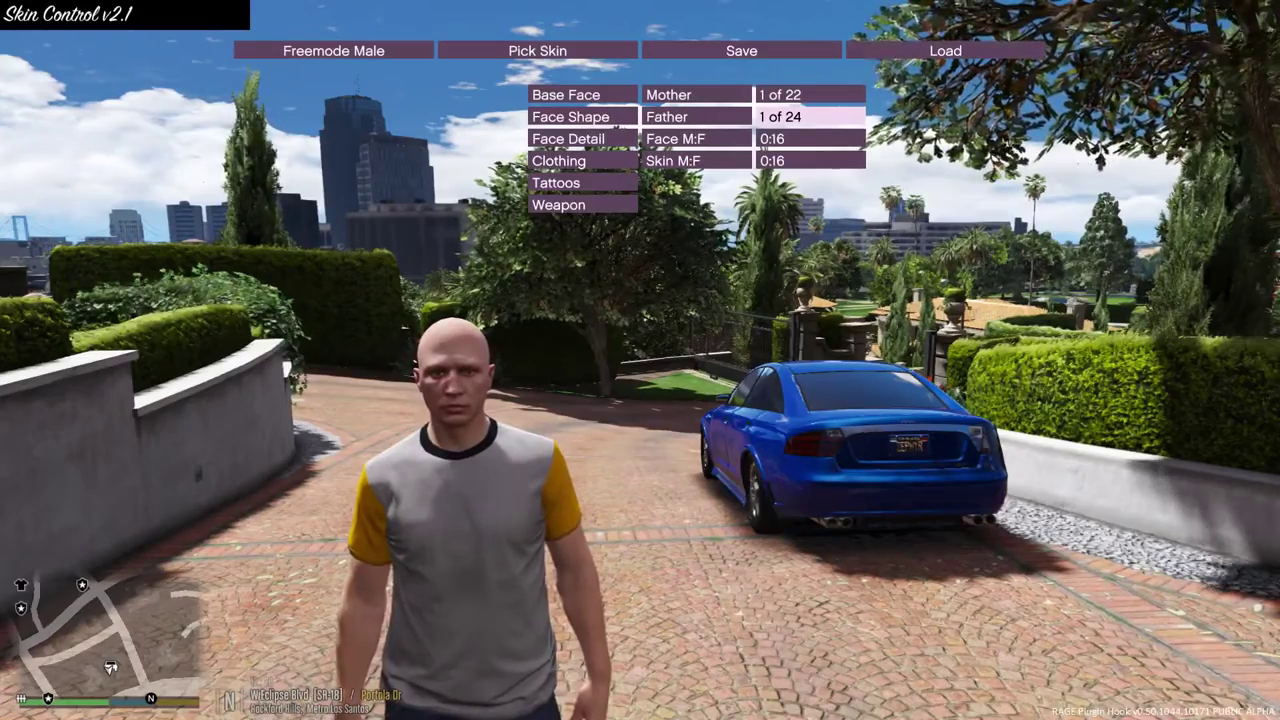
left_click(613, 125)
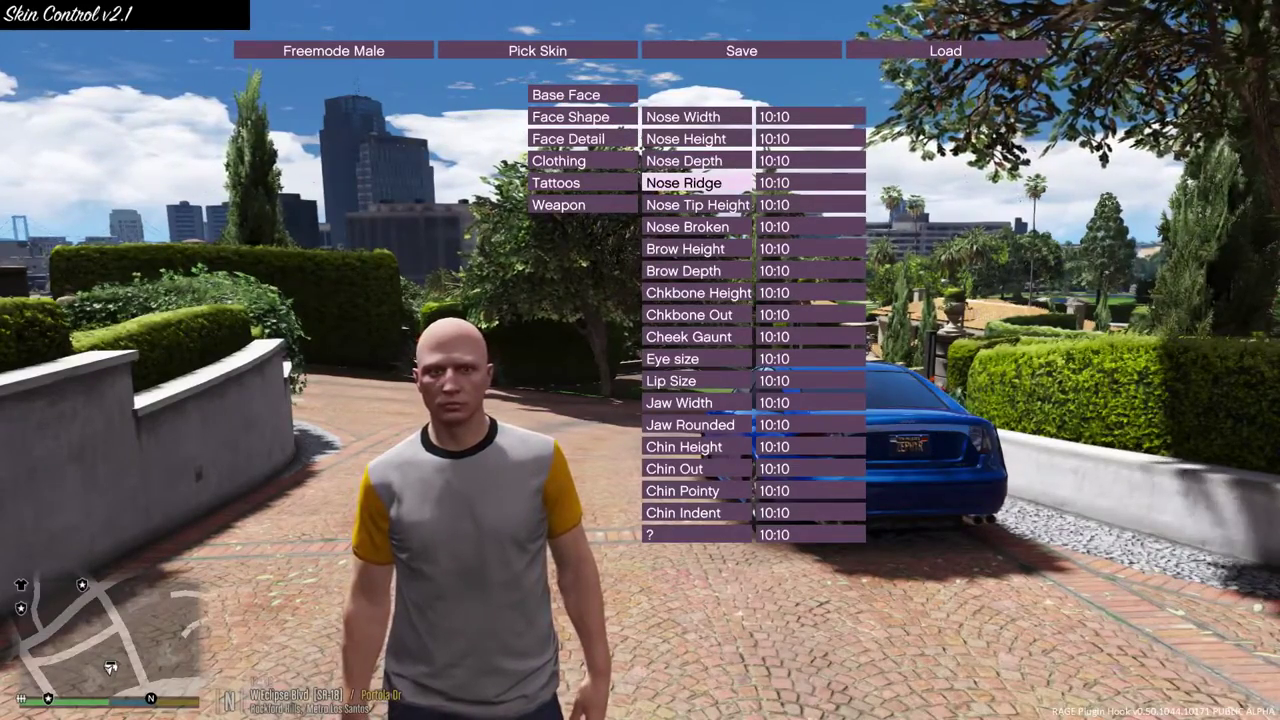
key("Left")
- Try hair index 7 in the Face Detail settings and look at the eyebrow and eye color entries
key("Down")
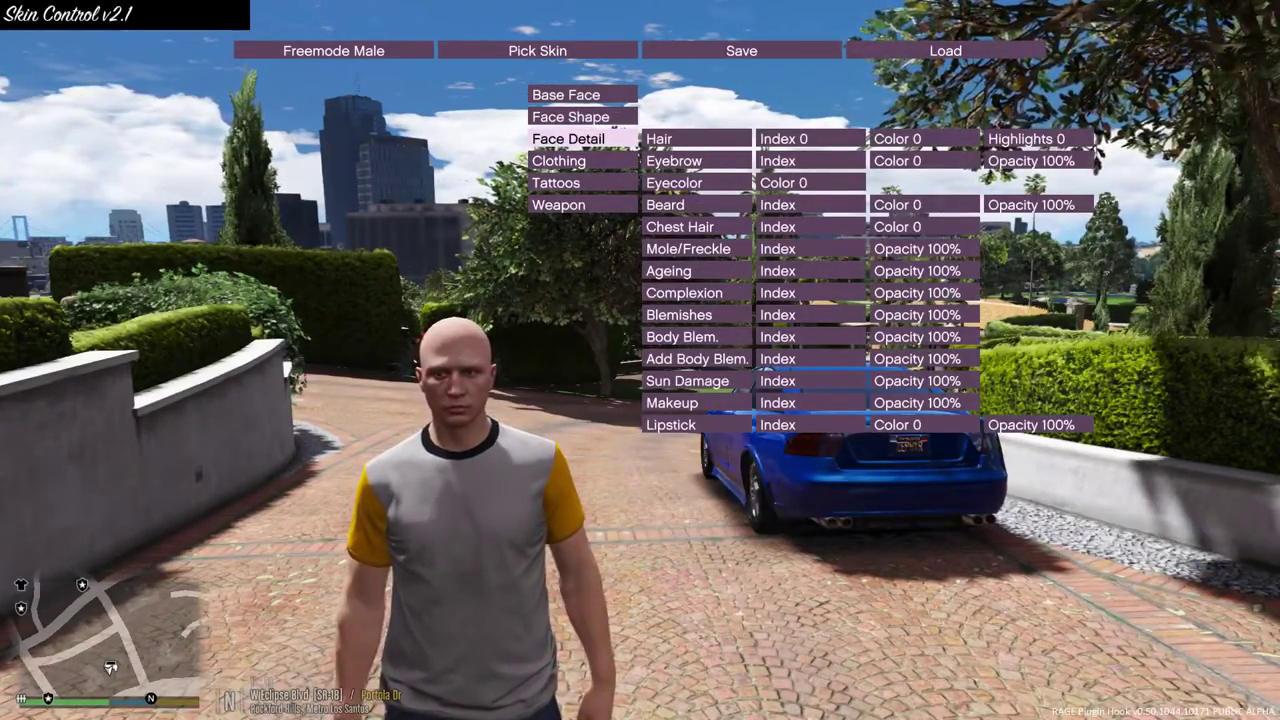
key("Right")
key("Right")
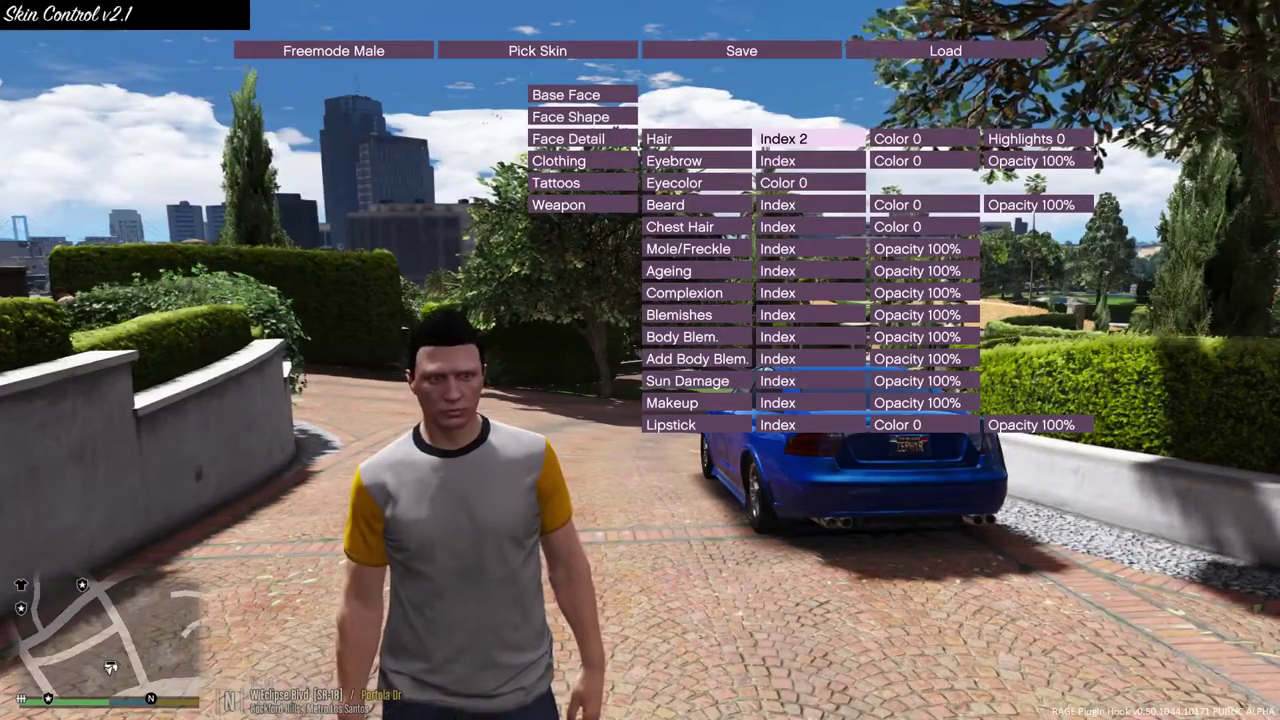
key("Left")
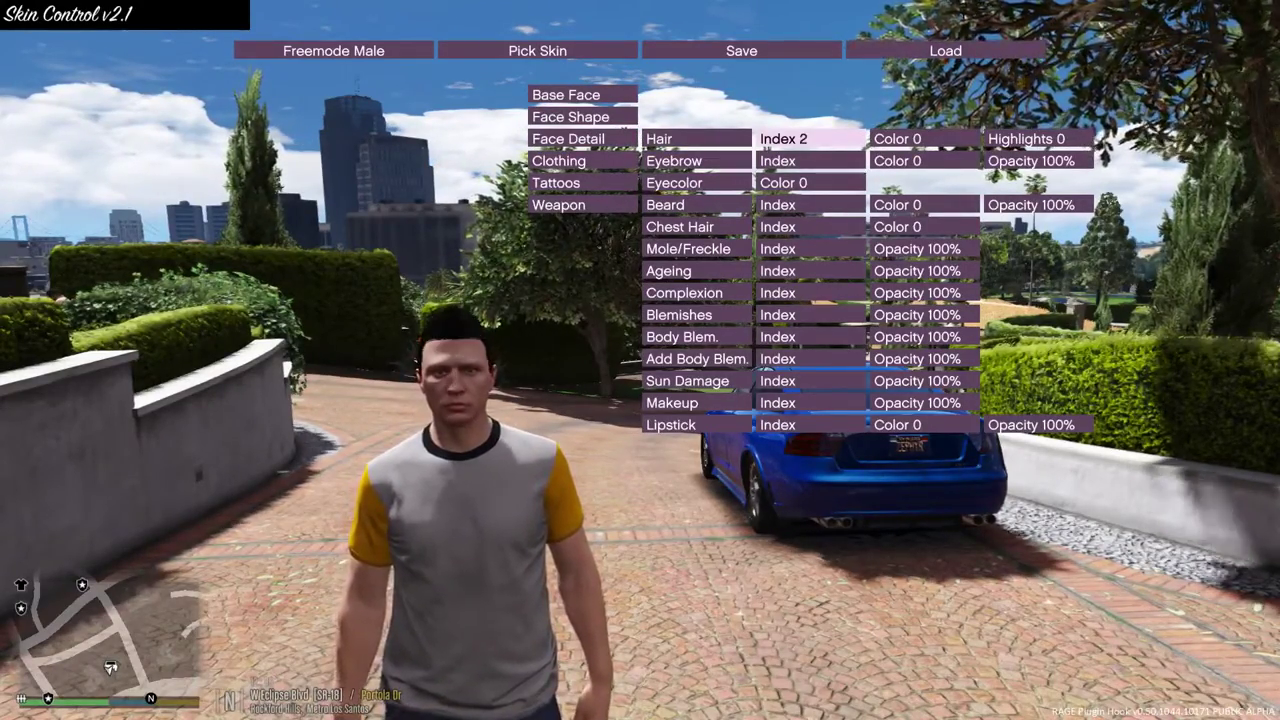
key("Right")
key("Right")
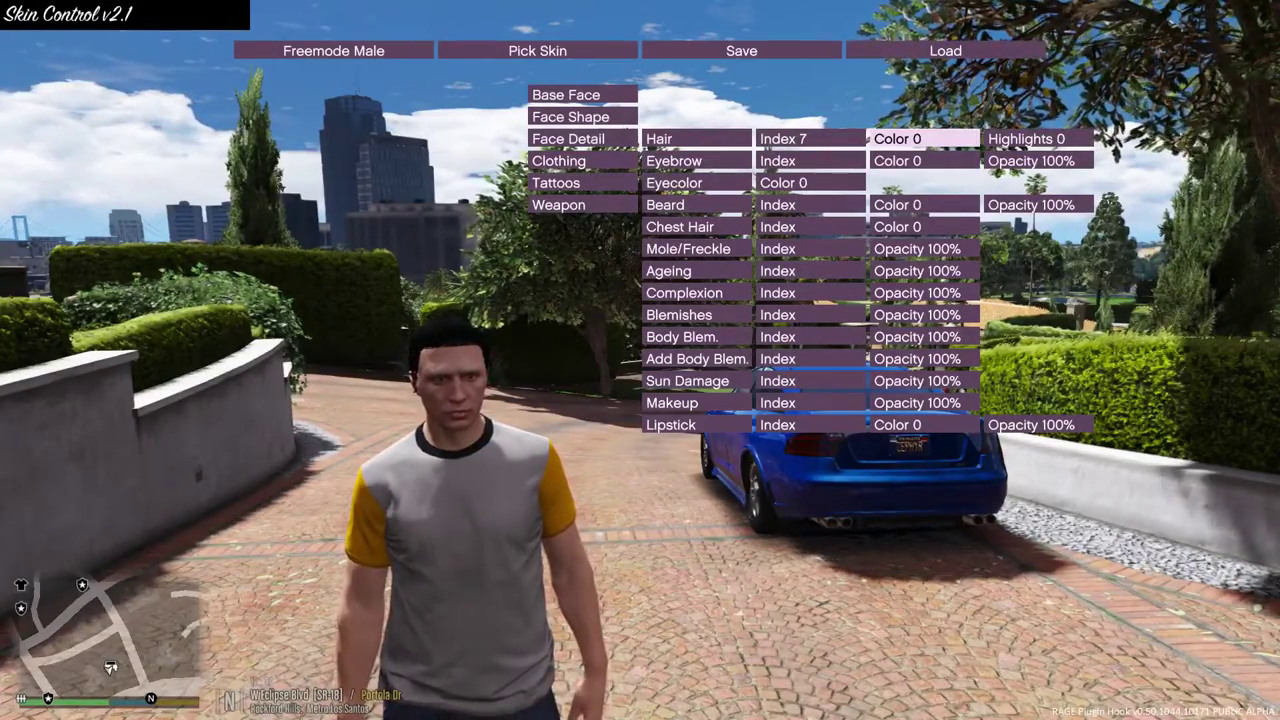
key("Right")
key("Down")
key("Right")
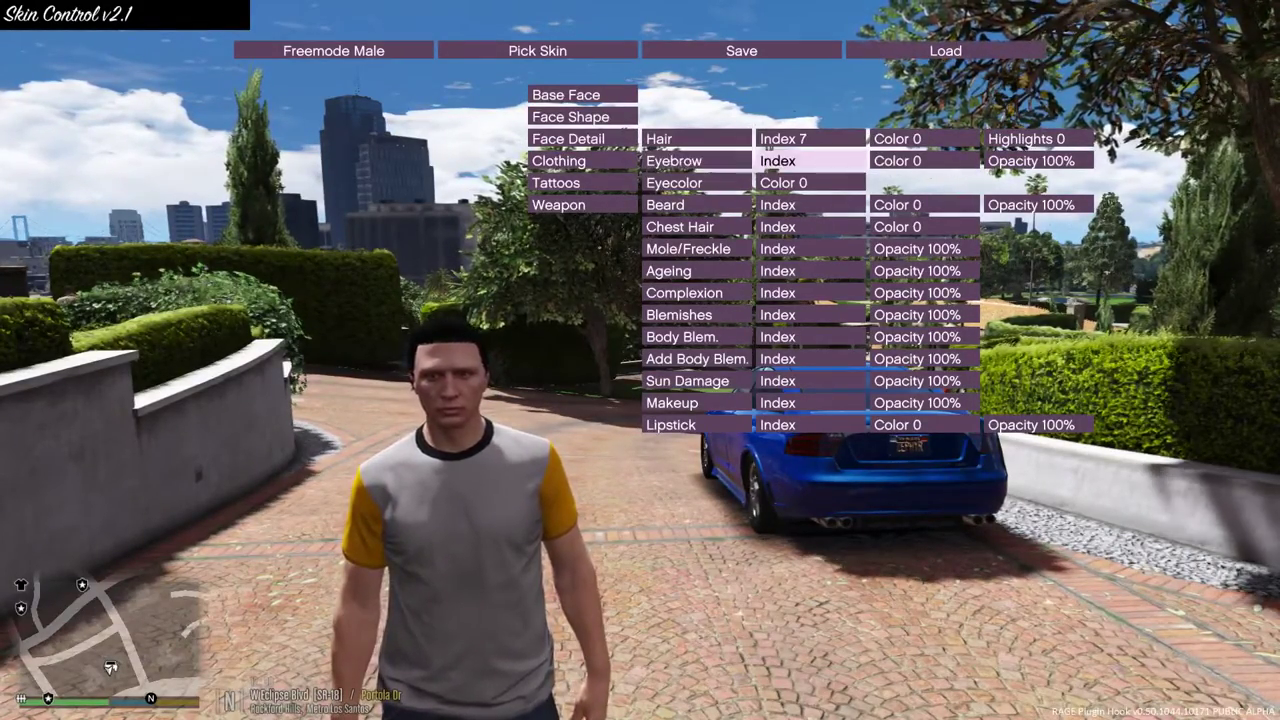
key("Left")
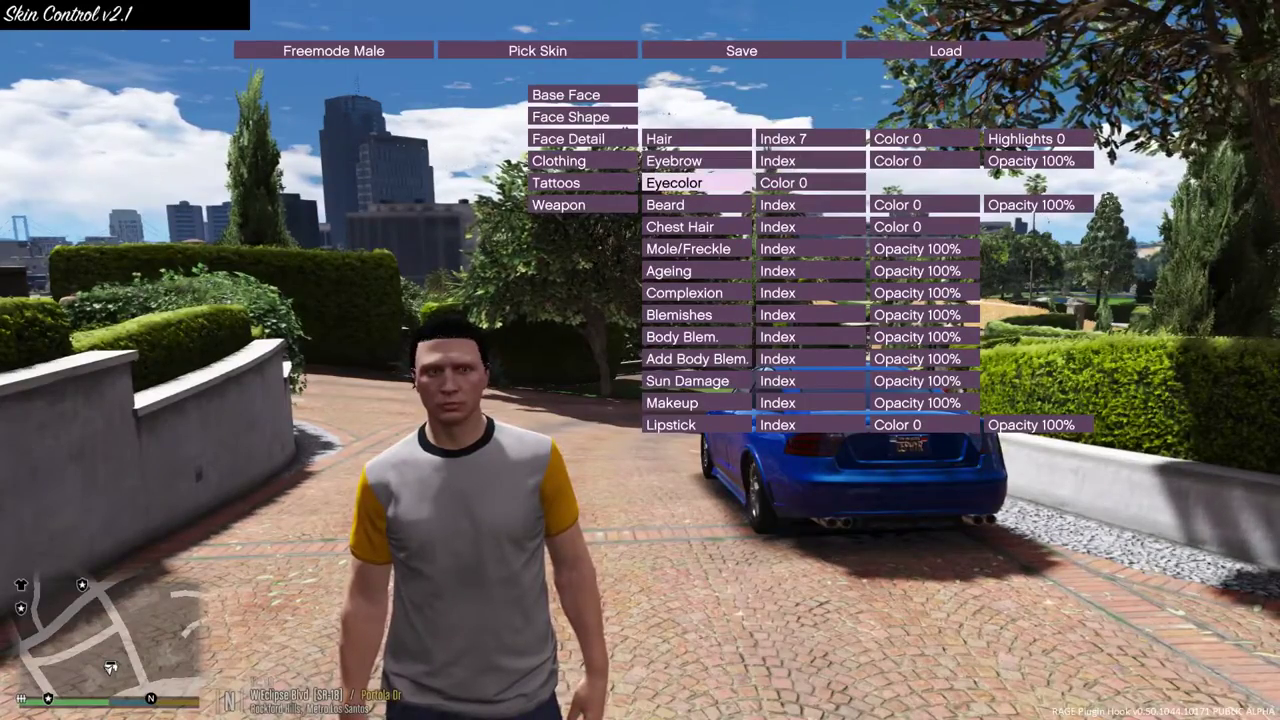
- Set the character's hair to index 3 in the Face Detail settings
key("Up")
key("Up")
key("Right")
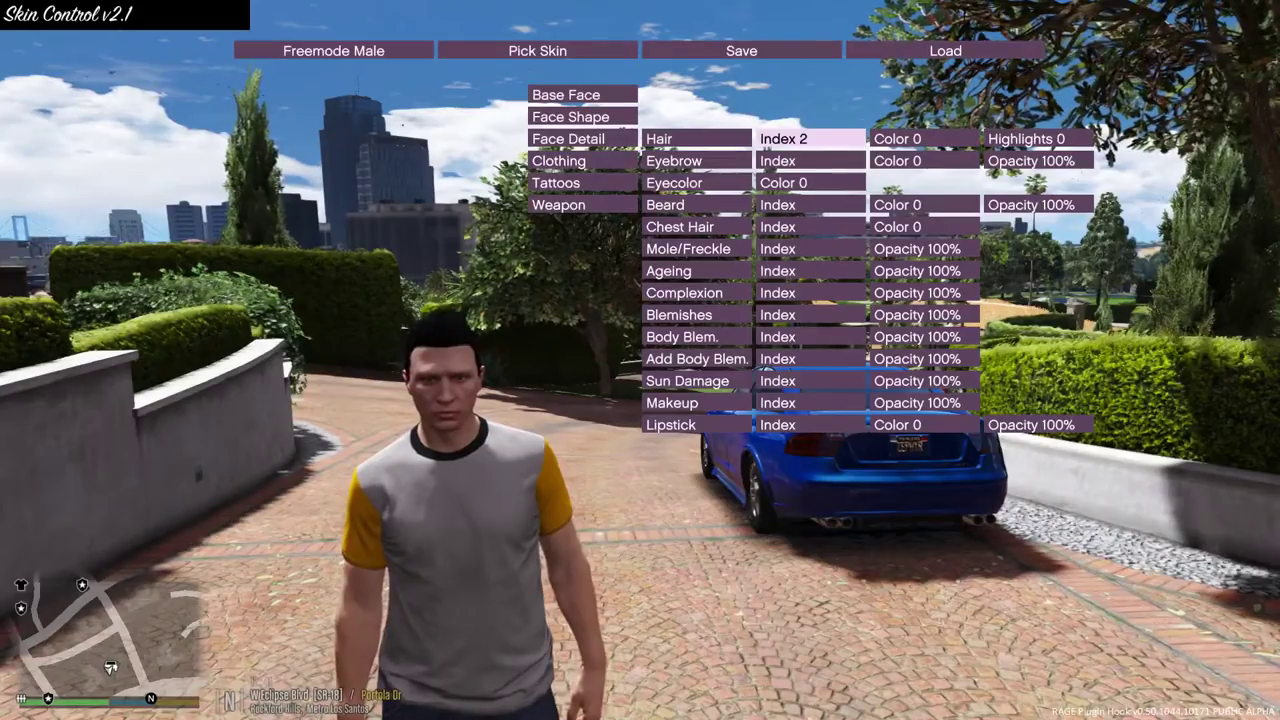
key("Page_Down")
key("Page_Up")
key("Page_Up")
key("Left")
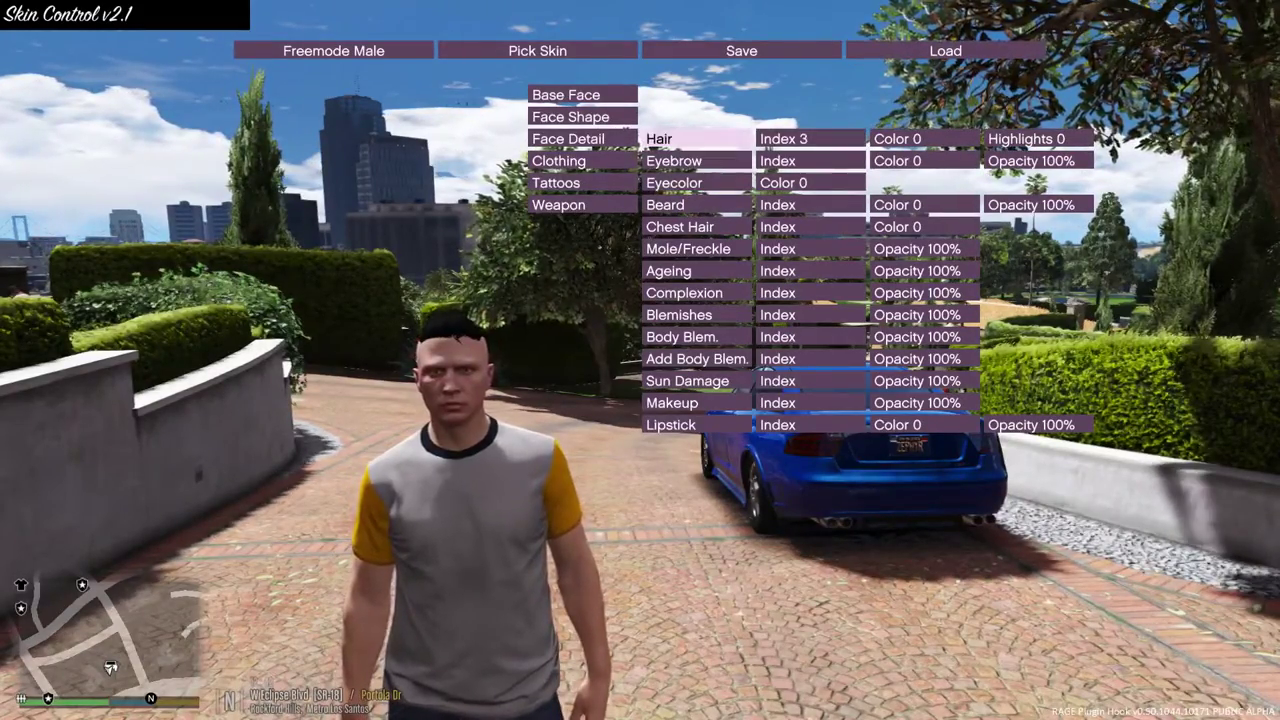